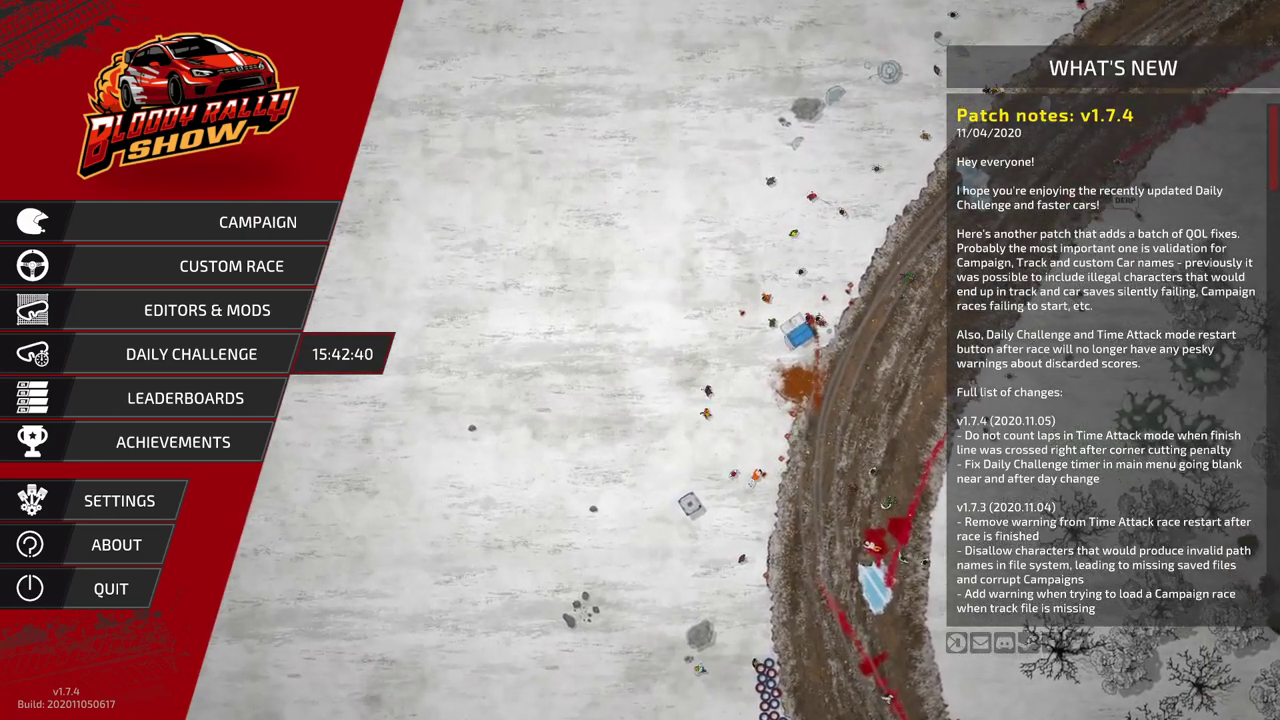
Go to EDITORS & MODS in the main menu and open CAR EDITOR
click(280, 310)
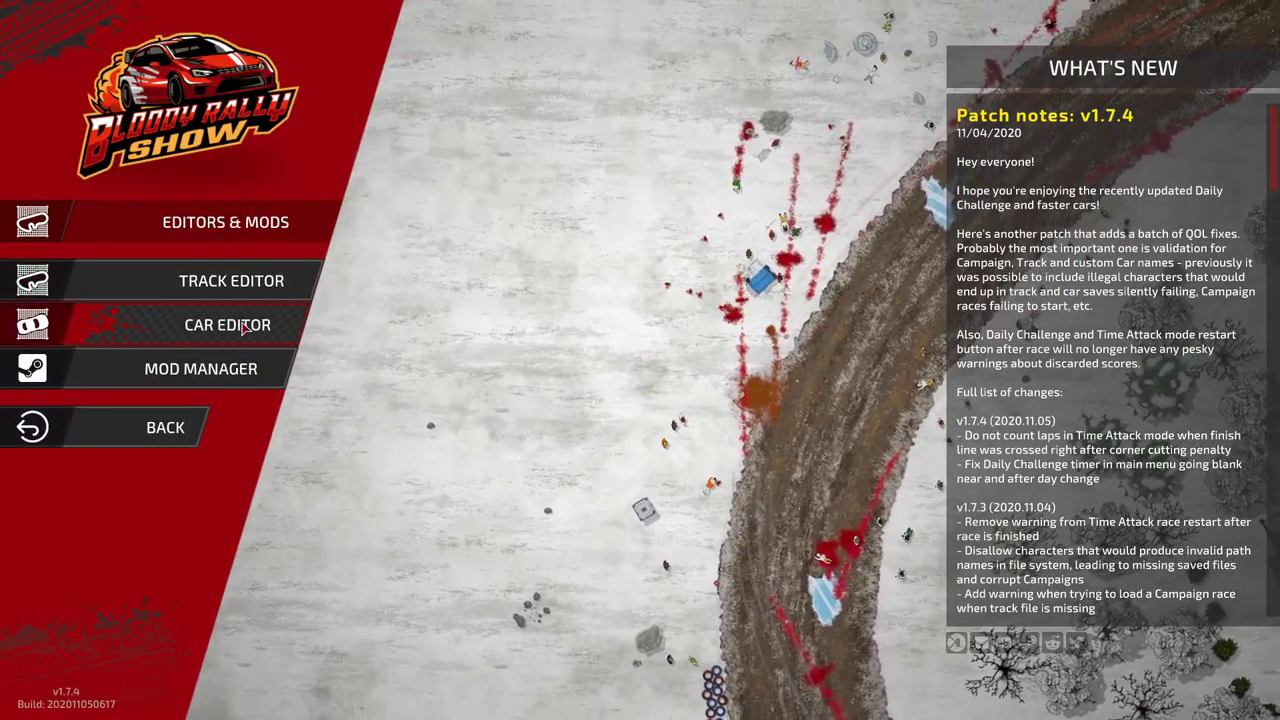
click(228, 326)
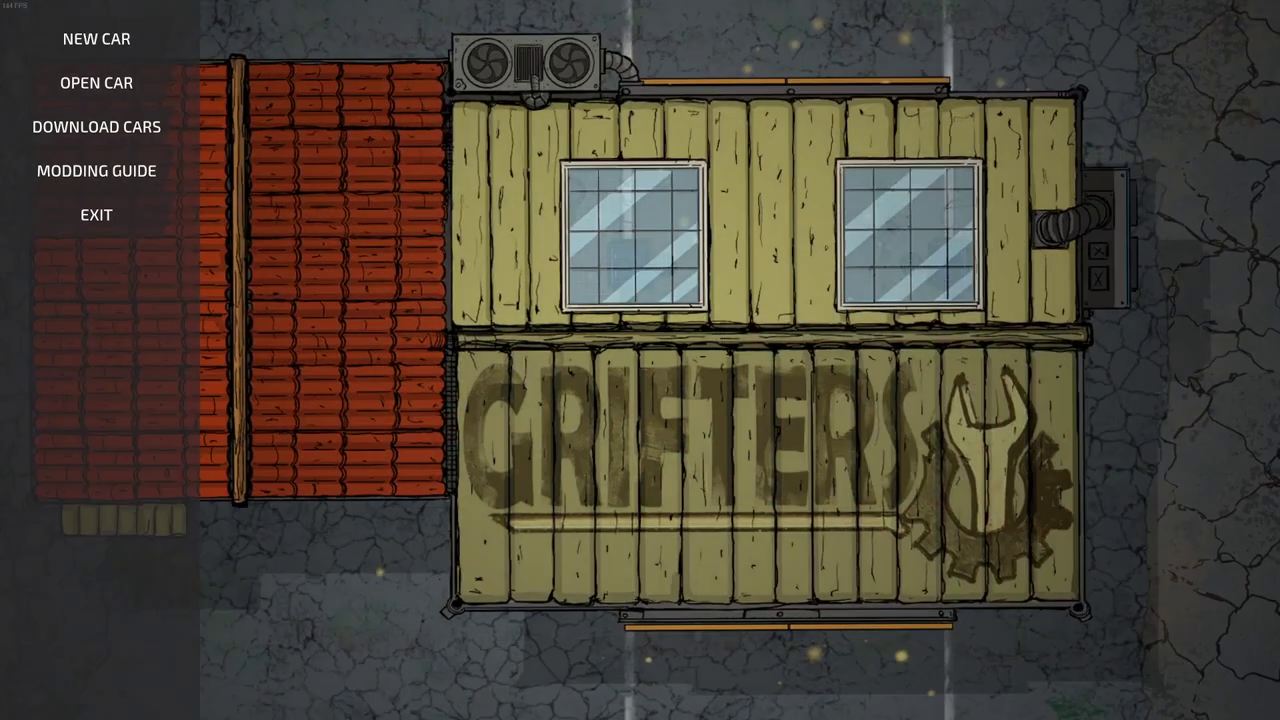
click(92, 172)
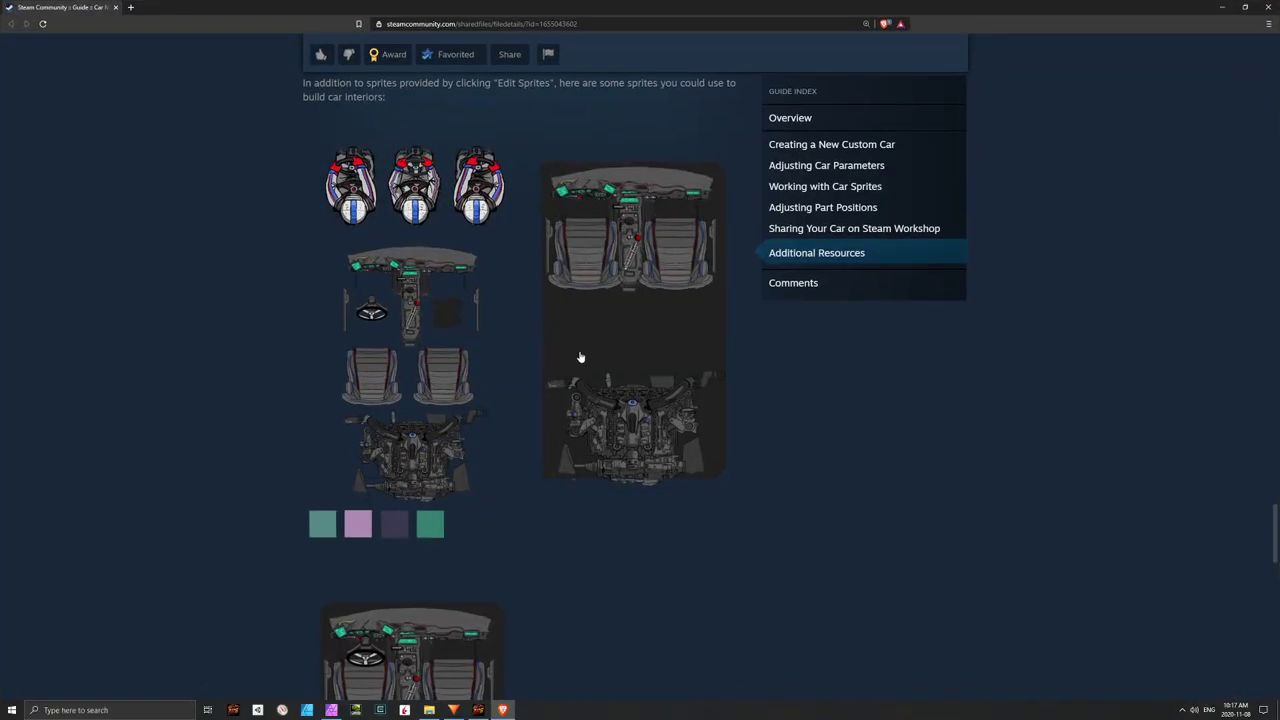
scroll(1247, 478, up, 1)
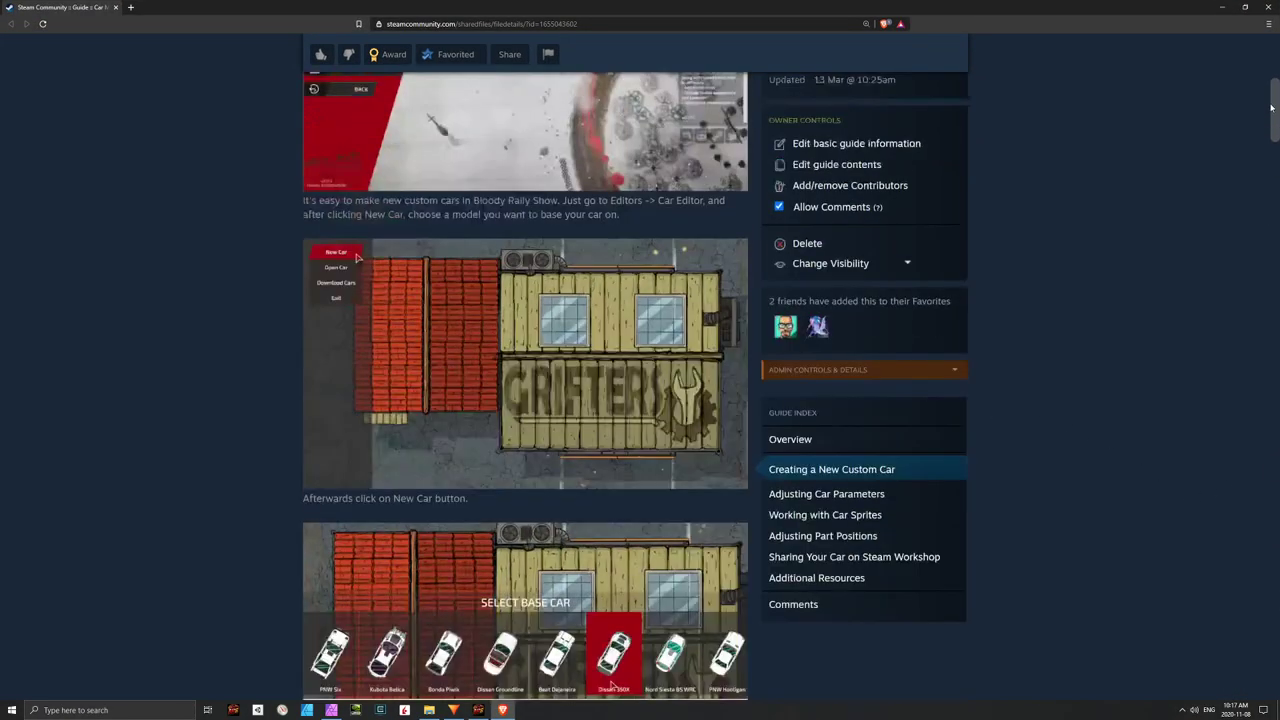
mouse_move(1271, 107)
mouse_down()
mouse_move(1276, 42)
mouse_move(1276, 89)
mouse_up()
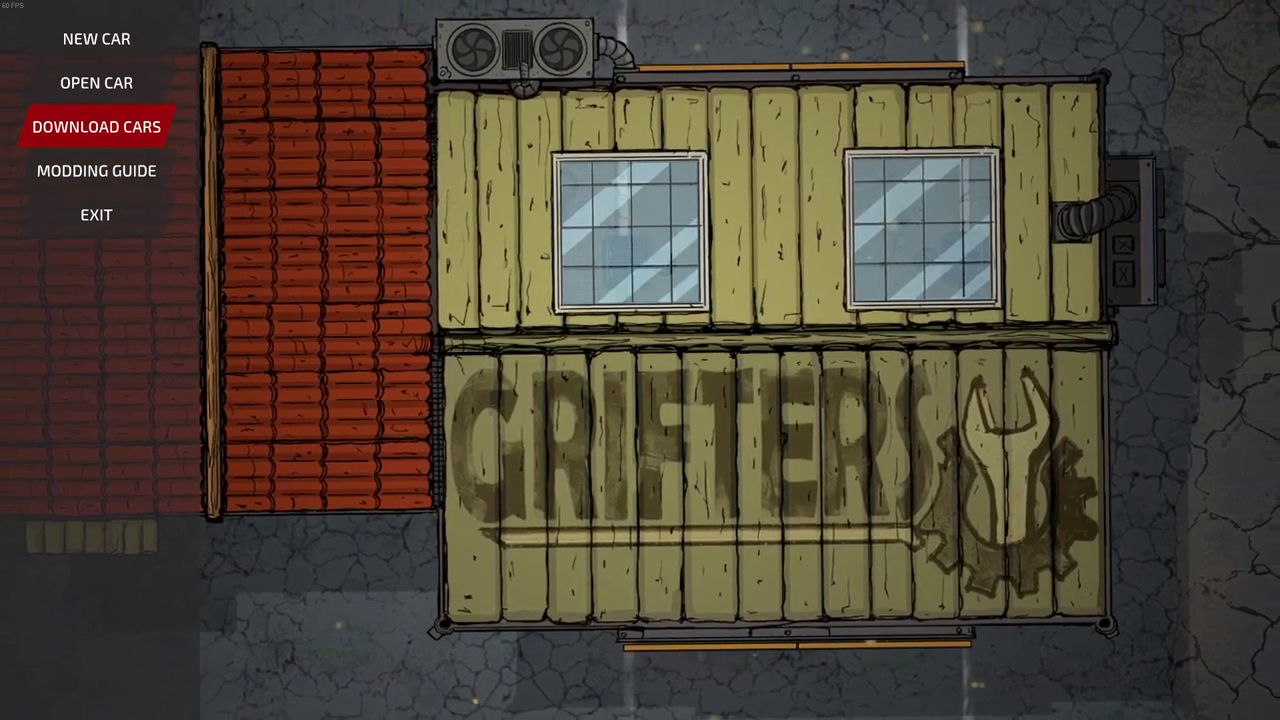
click(96, 126)
scroll(642, 412, down, 2)
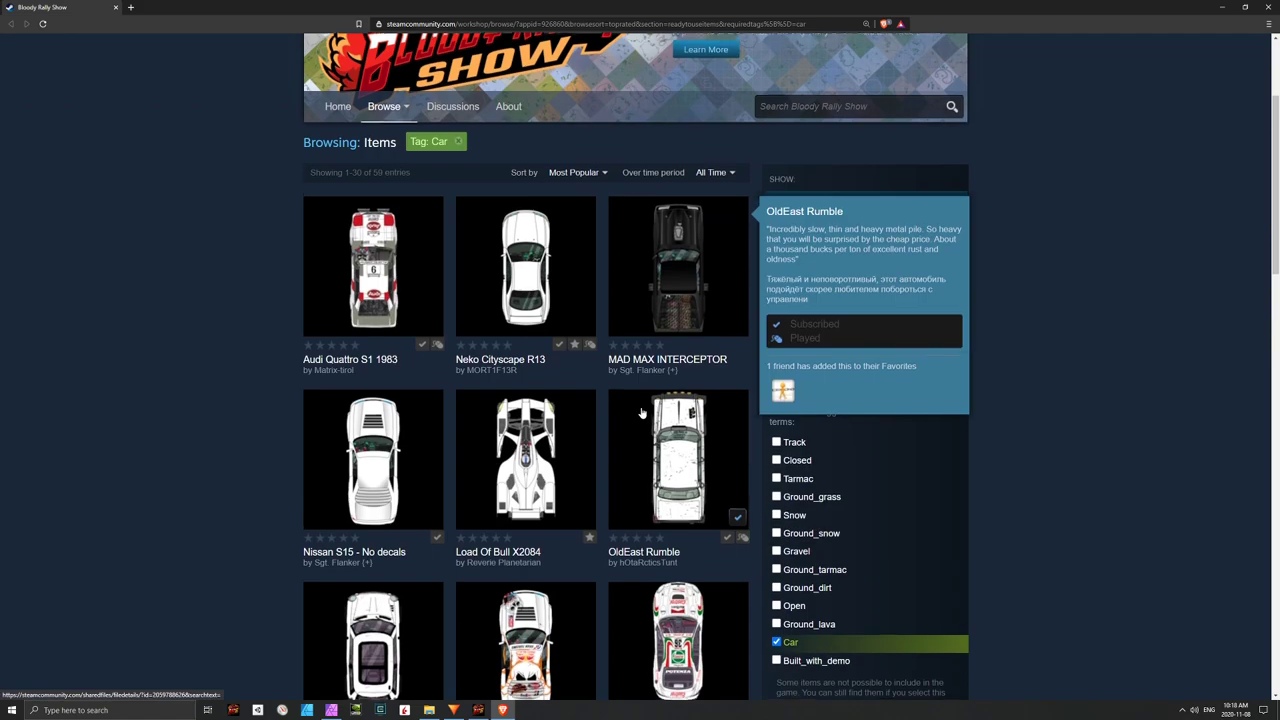
scroll(642, 412, down, 8)
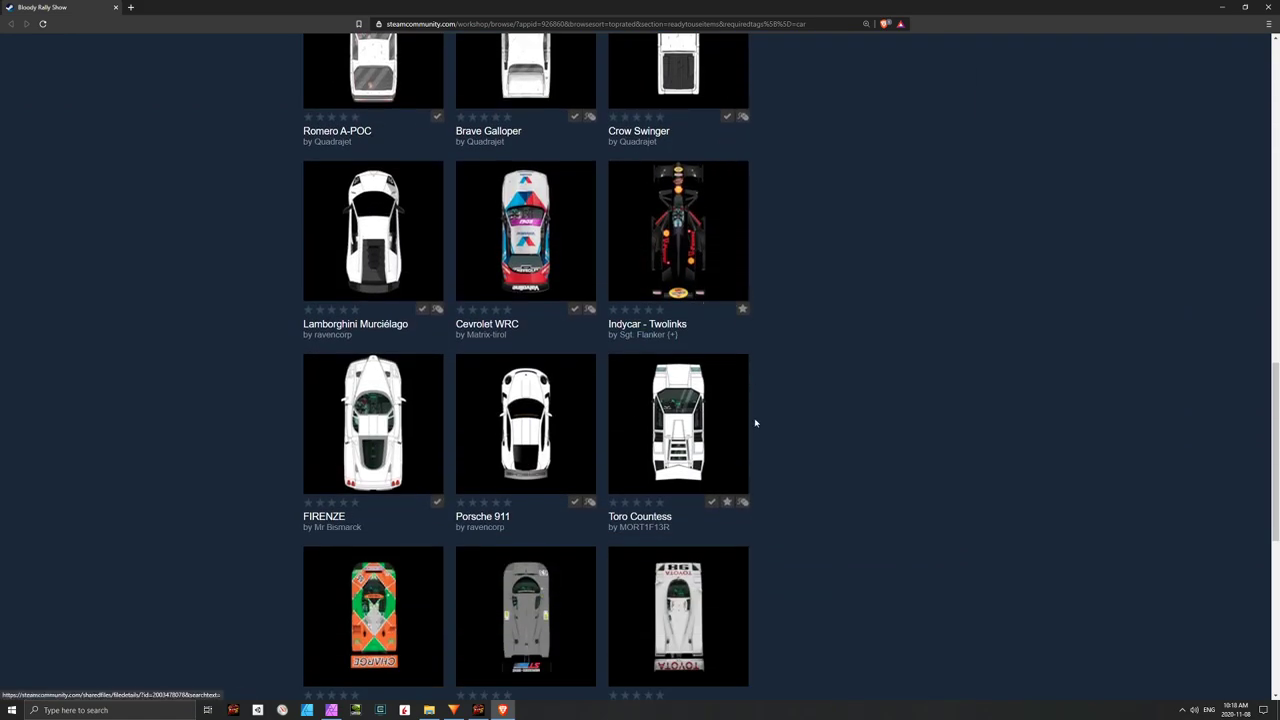
scroll(748, 425, down, 3)
scroll(746, 432, down, 3)
click(708, 578)
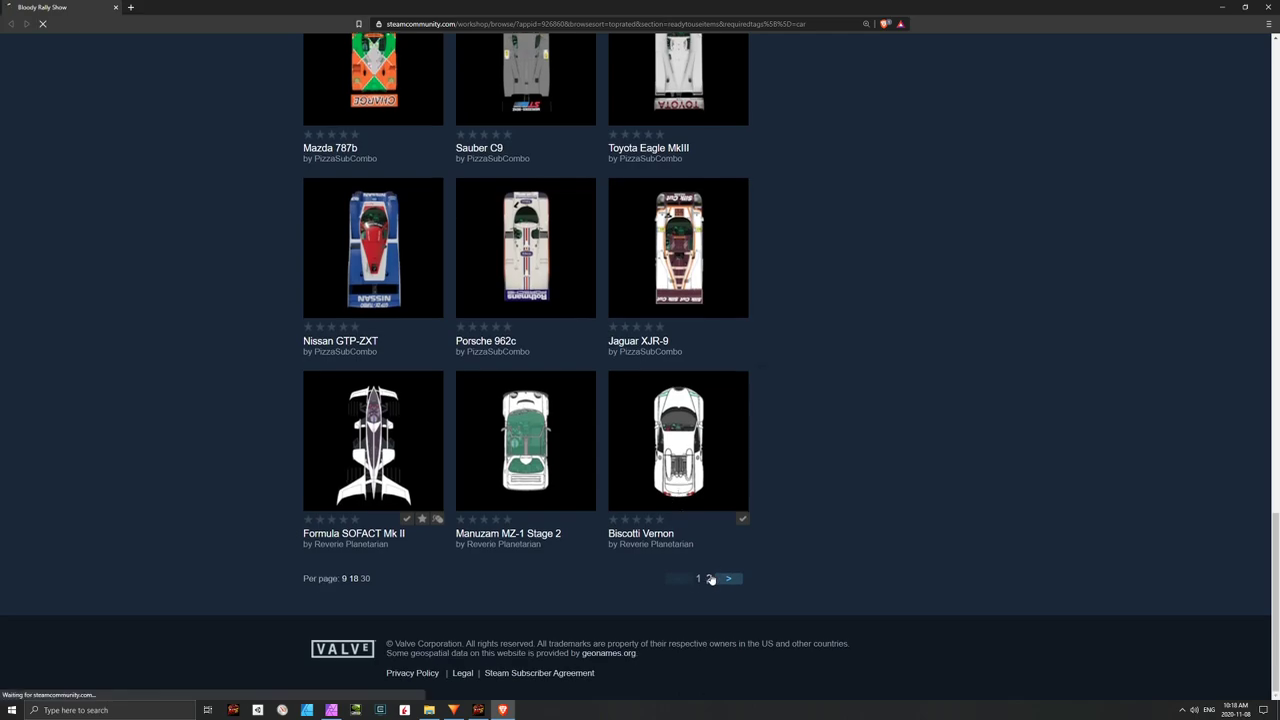
scroll(772, 490, down, 5)
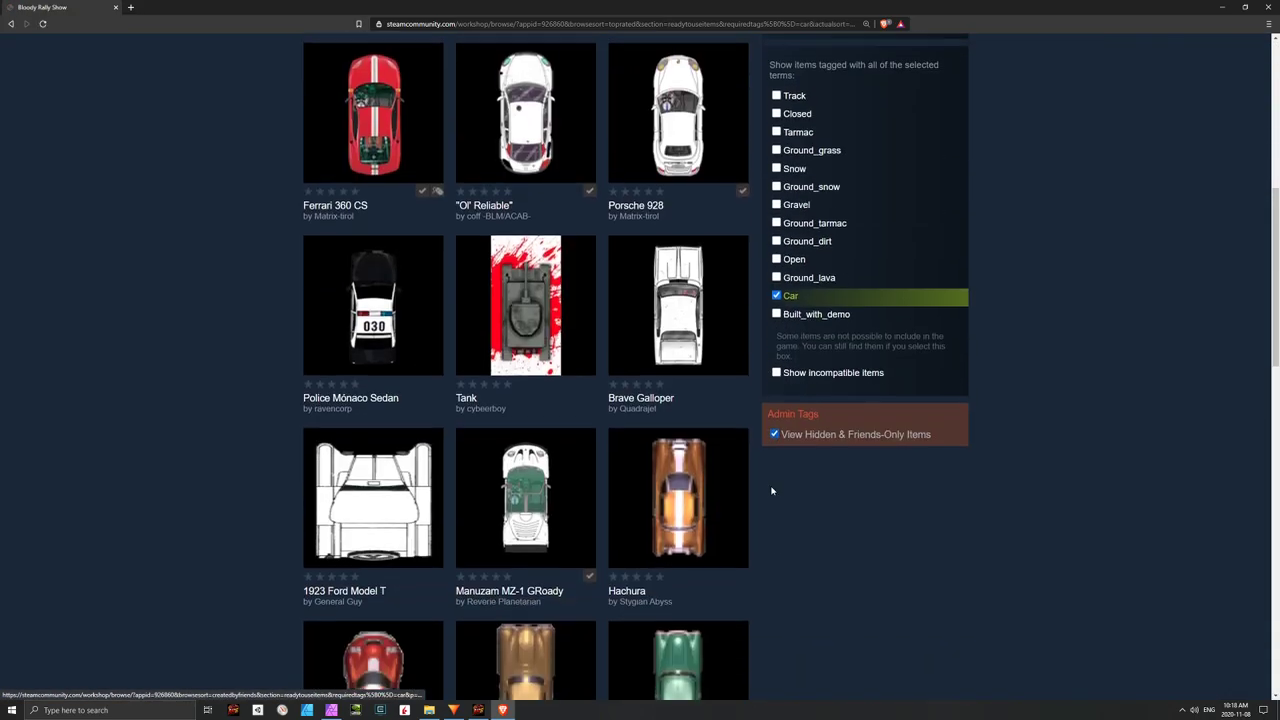
scroll(772, 490, down, 11)
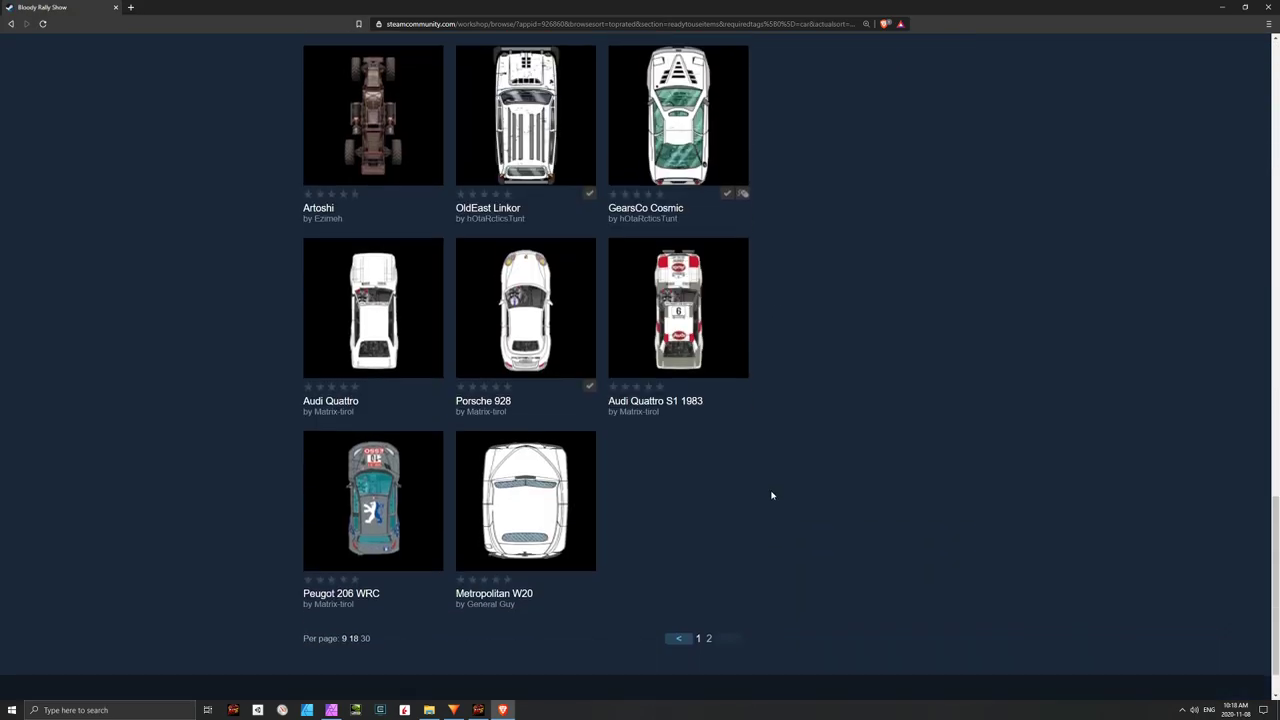
click(117, 7)
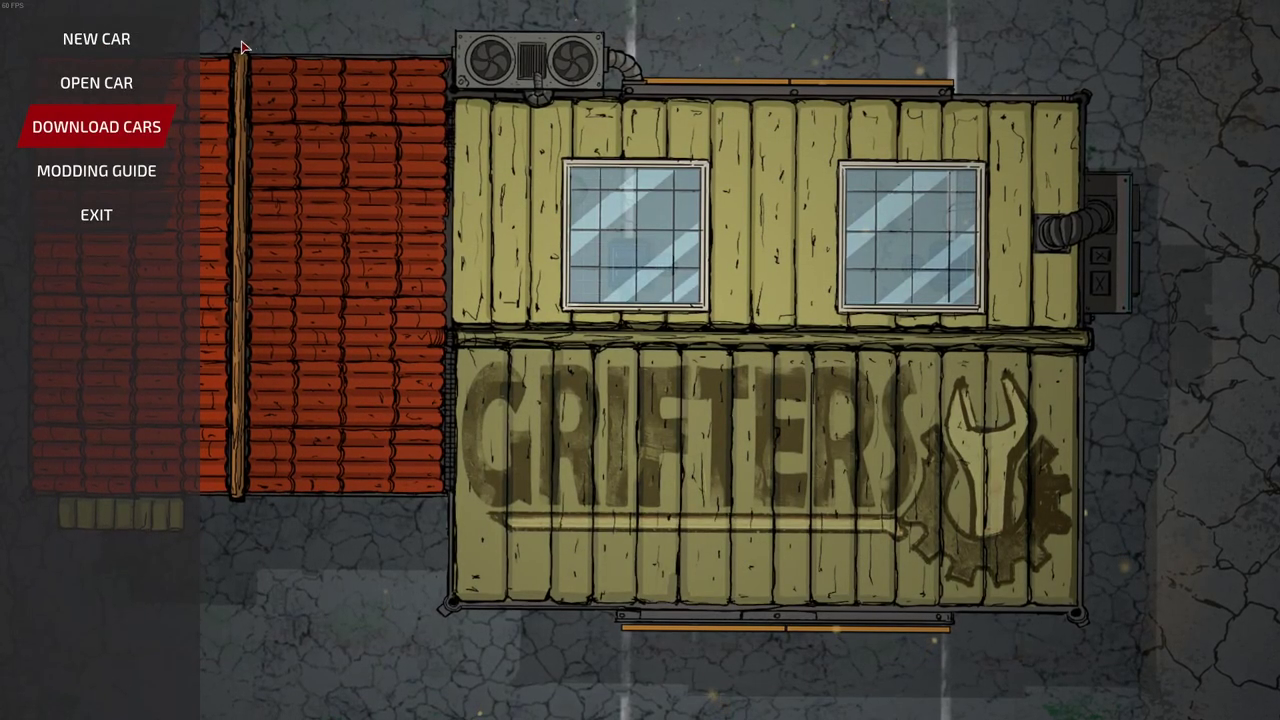
Start a new car from the Akuno Hinode base and name it 'My Droptop'
click(97, 45)
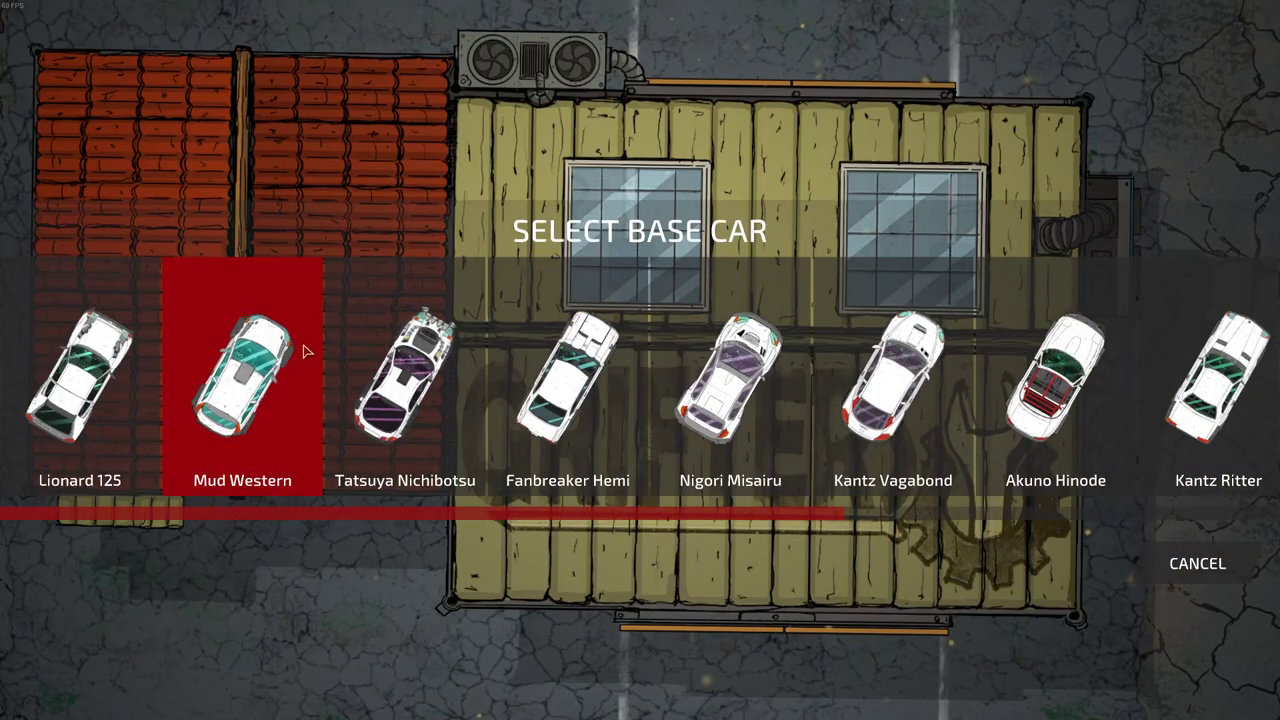
drag(646, 520, 864, 519)
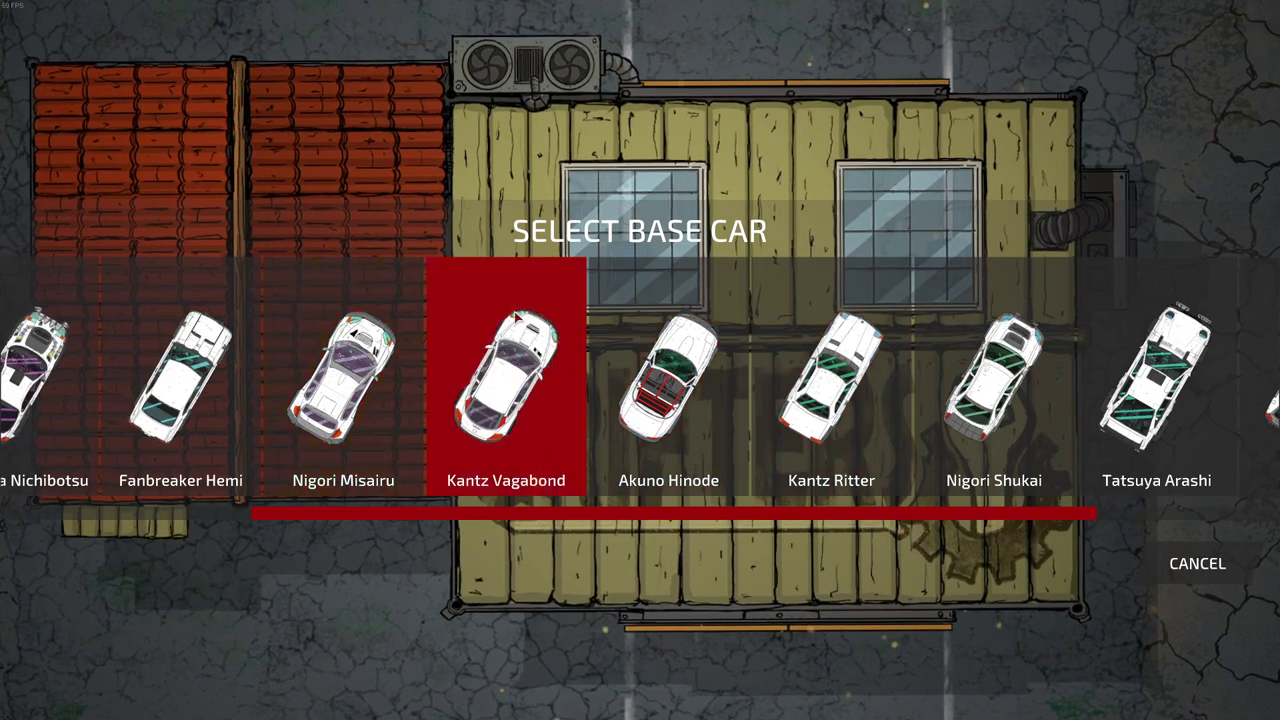
mouse_move(814, 519)
mouse_down()
mouse_move(562, 520)
mouse_move(866, 504)
mouse_move(810, 527)
mouse_up()
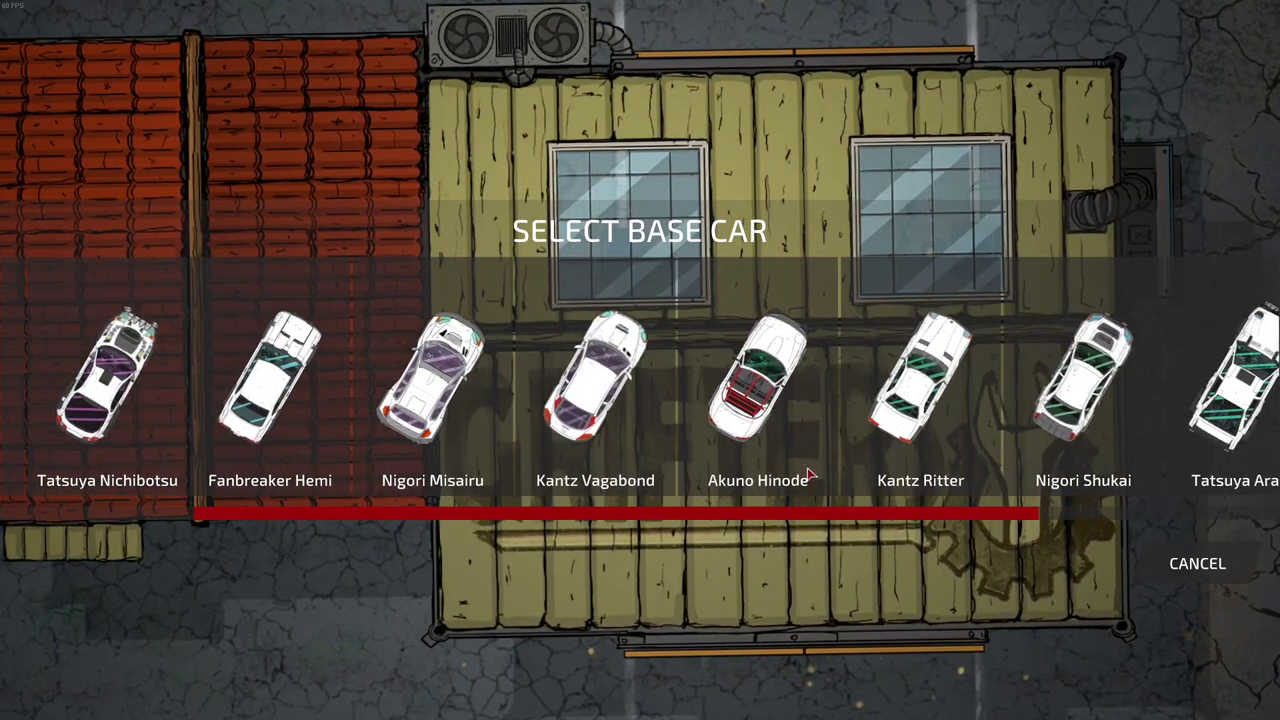
key(Right)
key(Return)
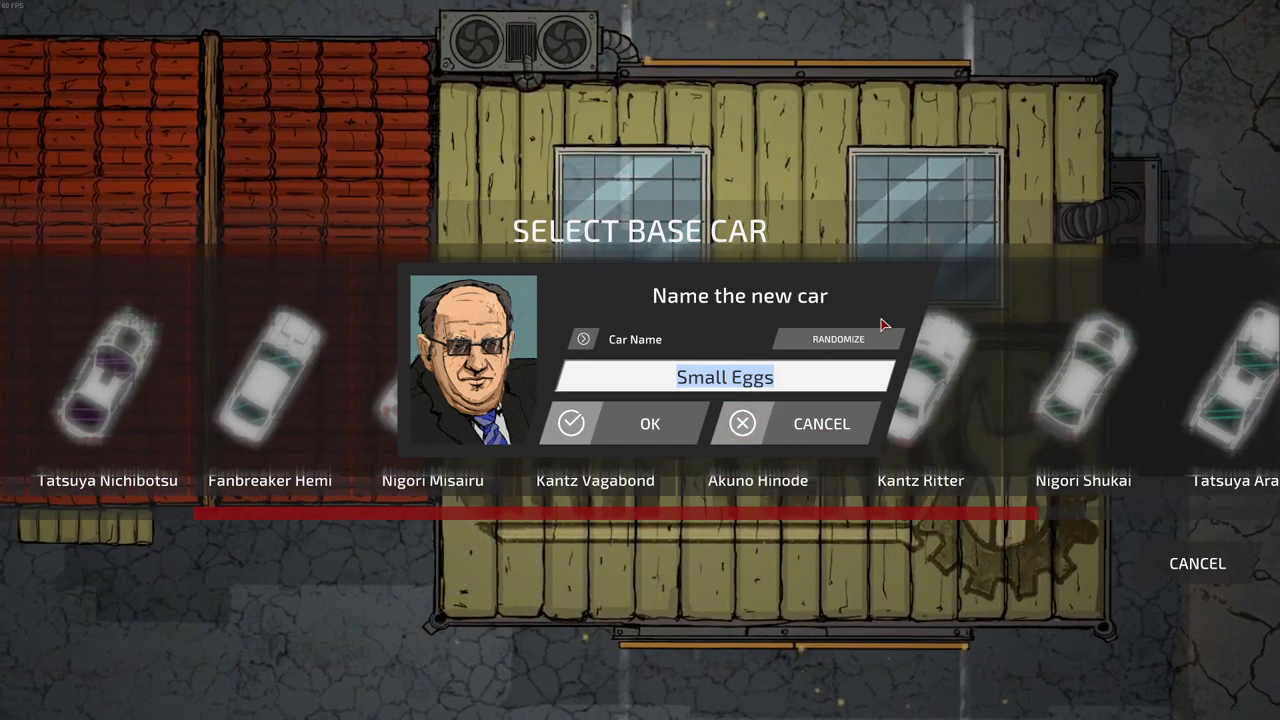
text(My D)
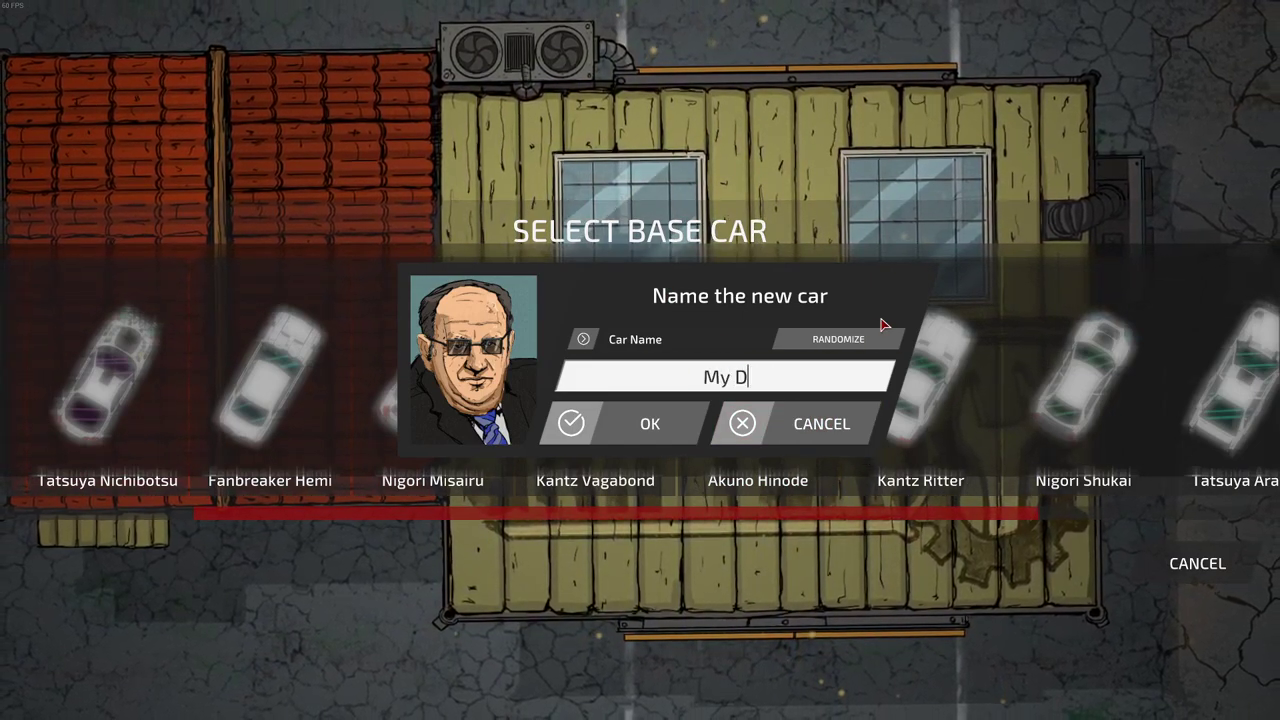
text(roptop)
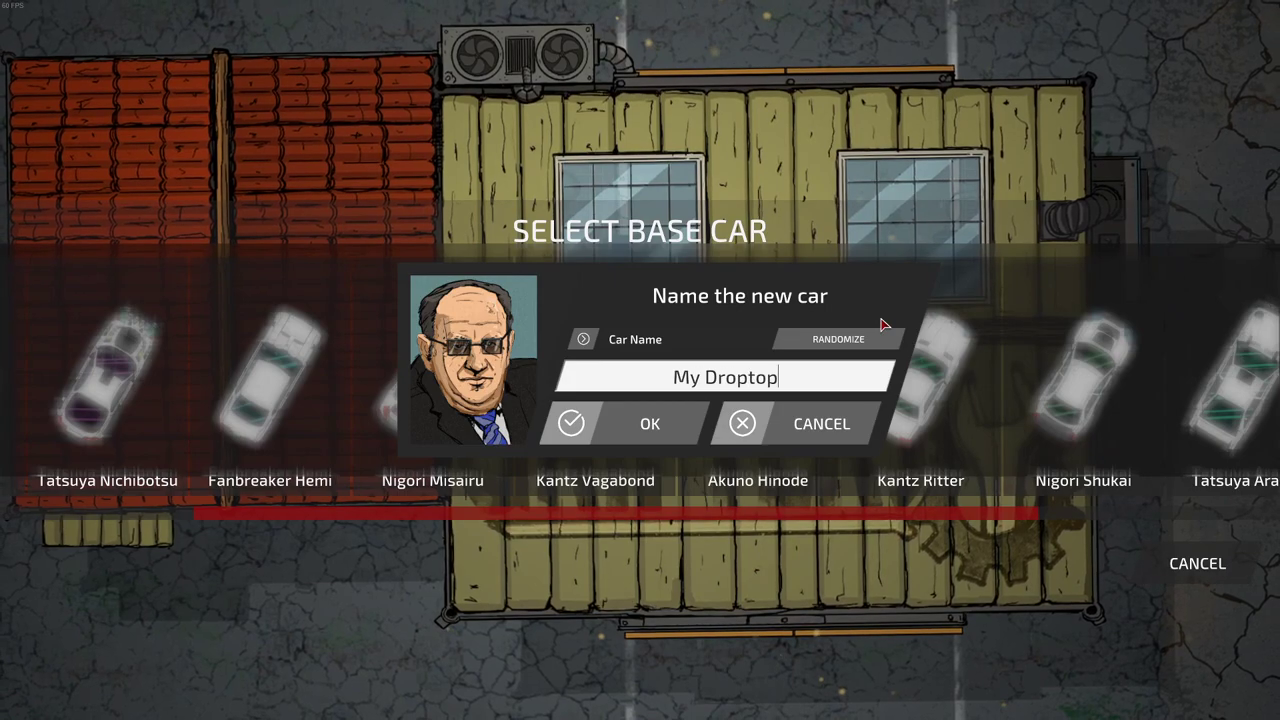
click(634, 441)
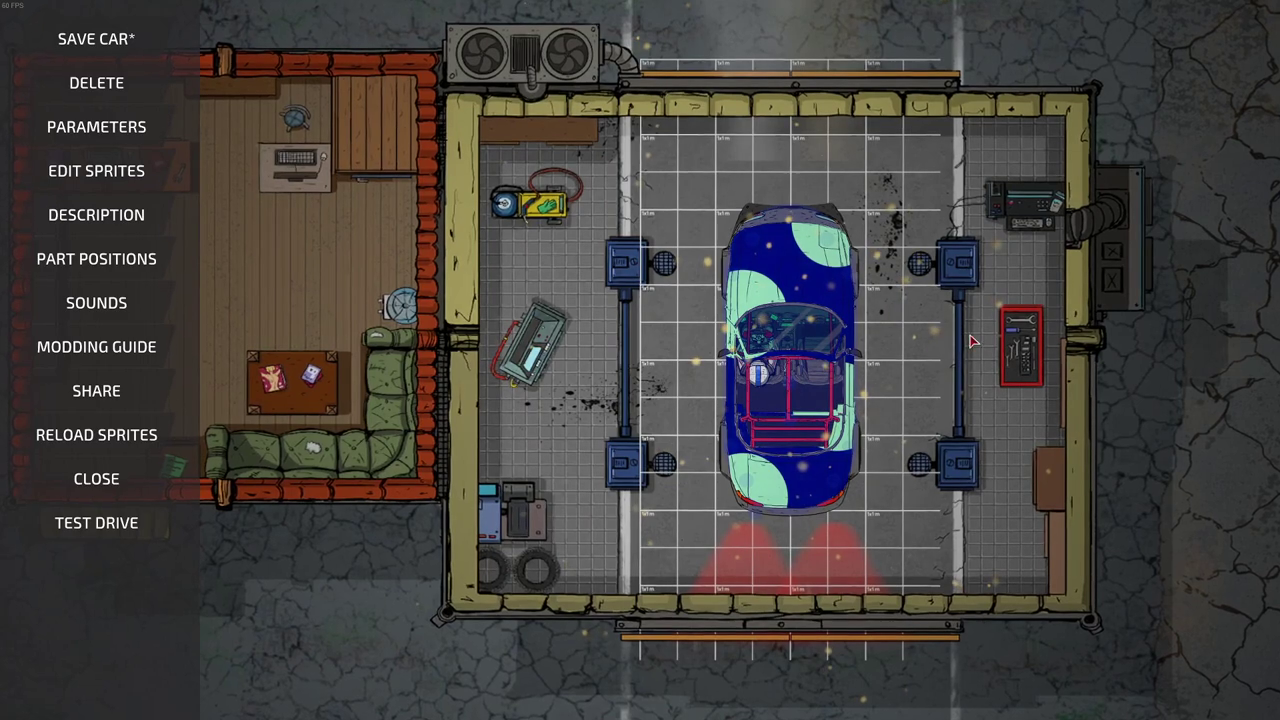
Save My Droptop, open its sprite folder in File Explorer, and switch to Affinity Photo
click(96, 38)
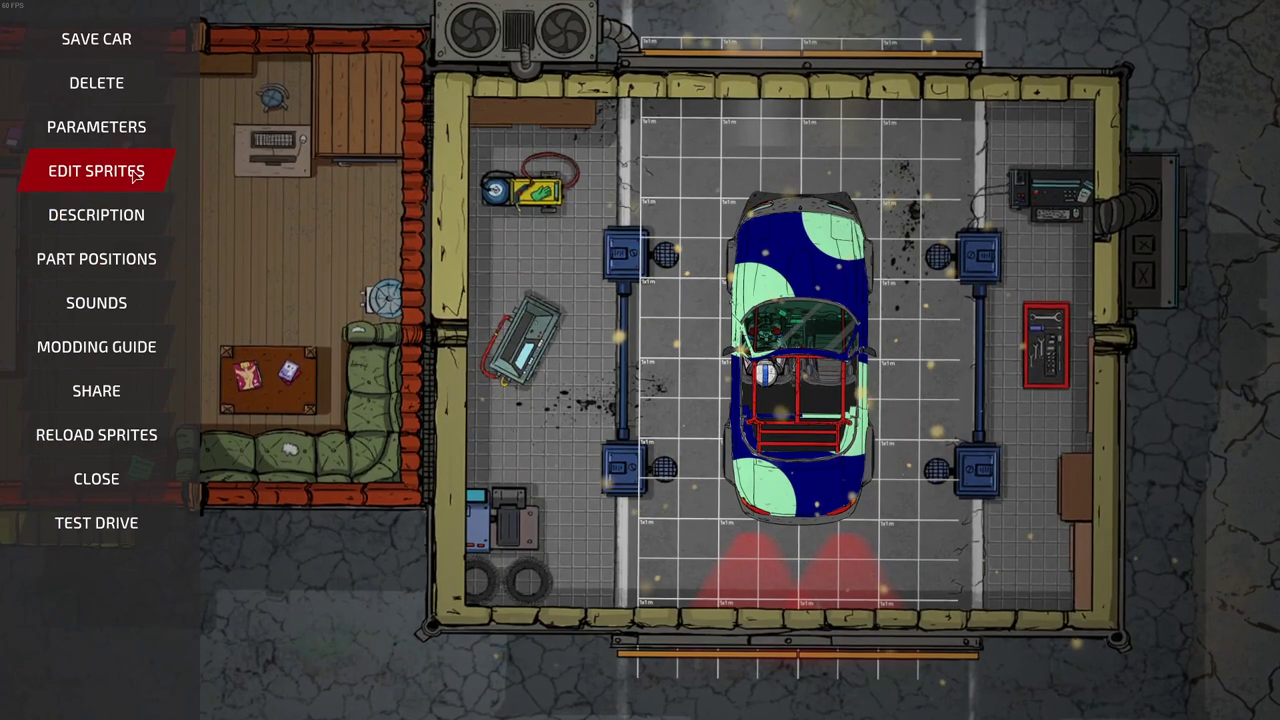
click(127, 176)
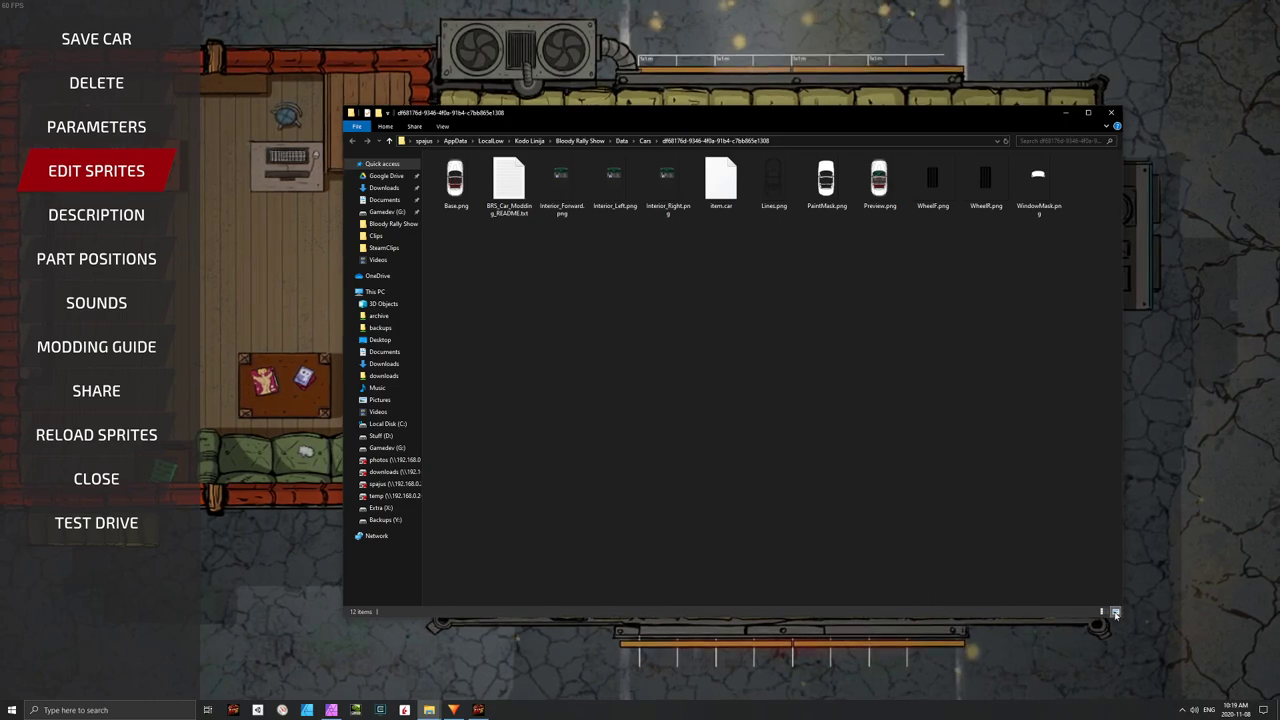
click(351, 163)
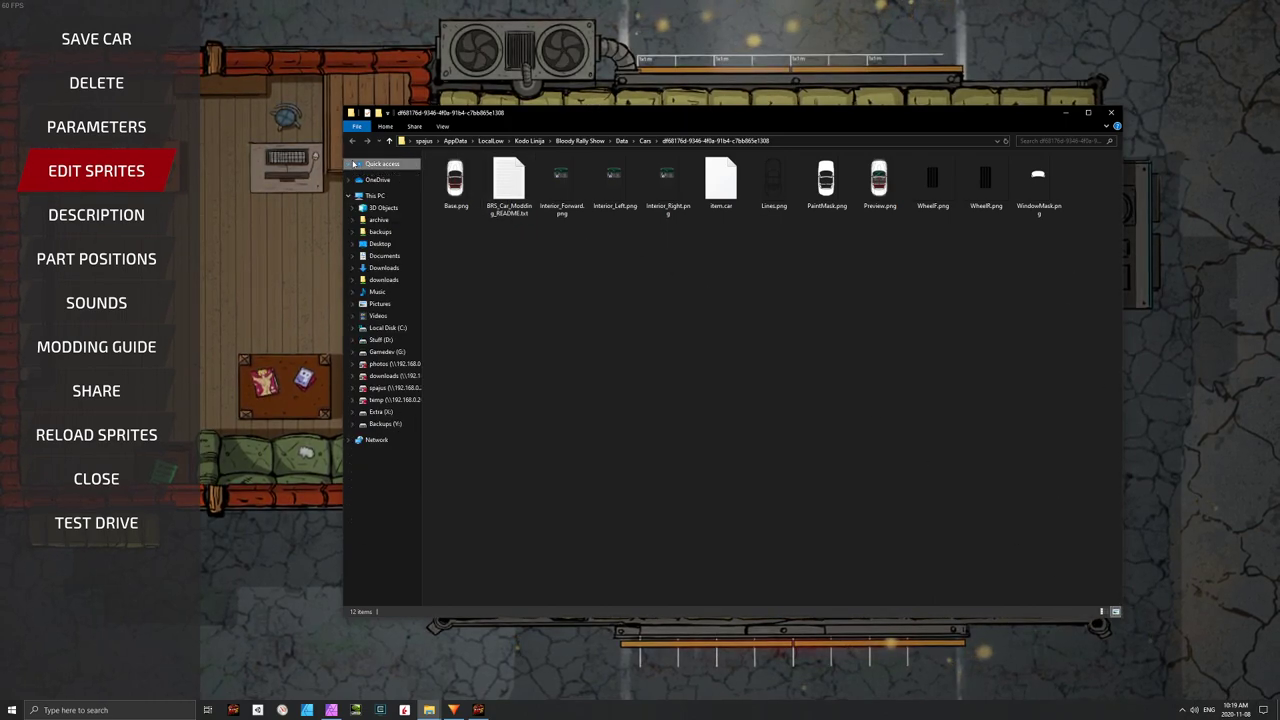
click(349, 195)
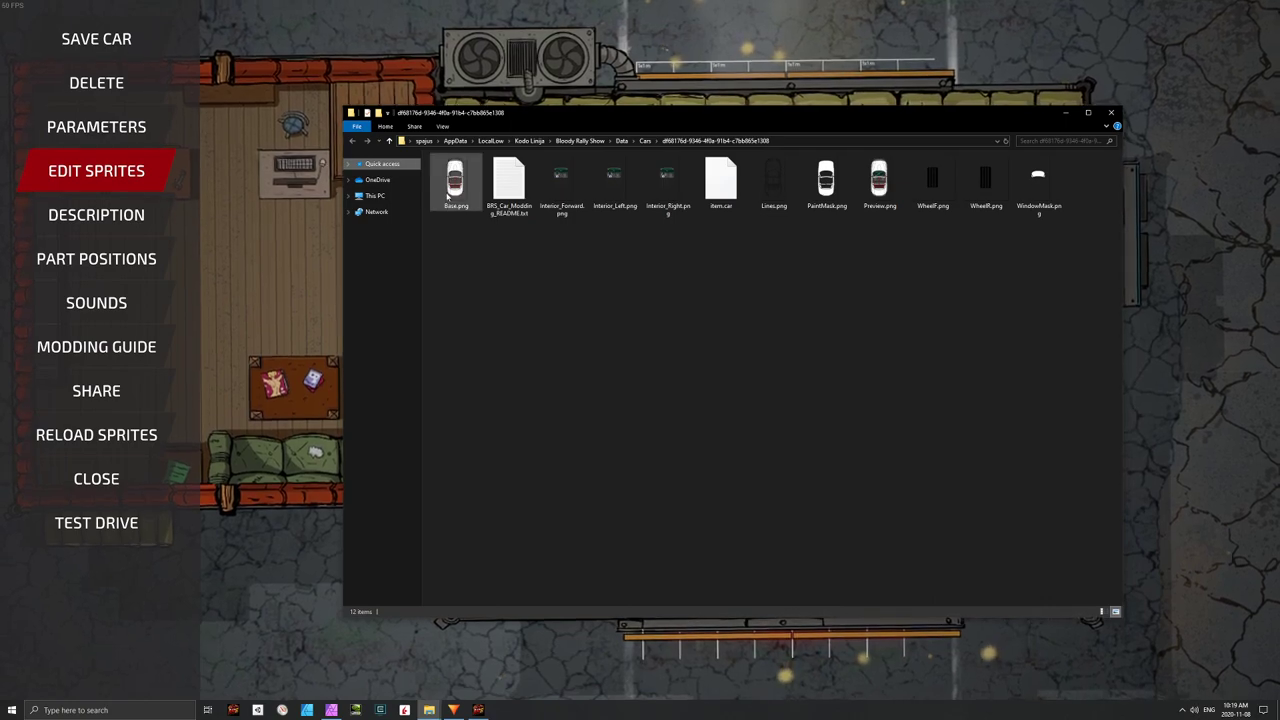
click(331, 709)
Bring the new car's sprite folder window to the front
mouse_move(440, 714)
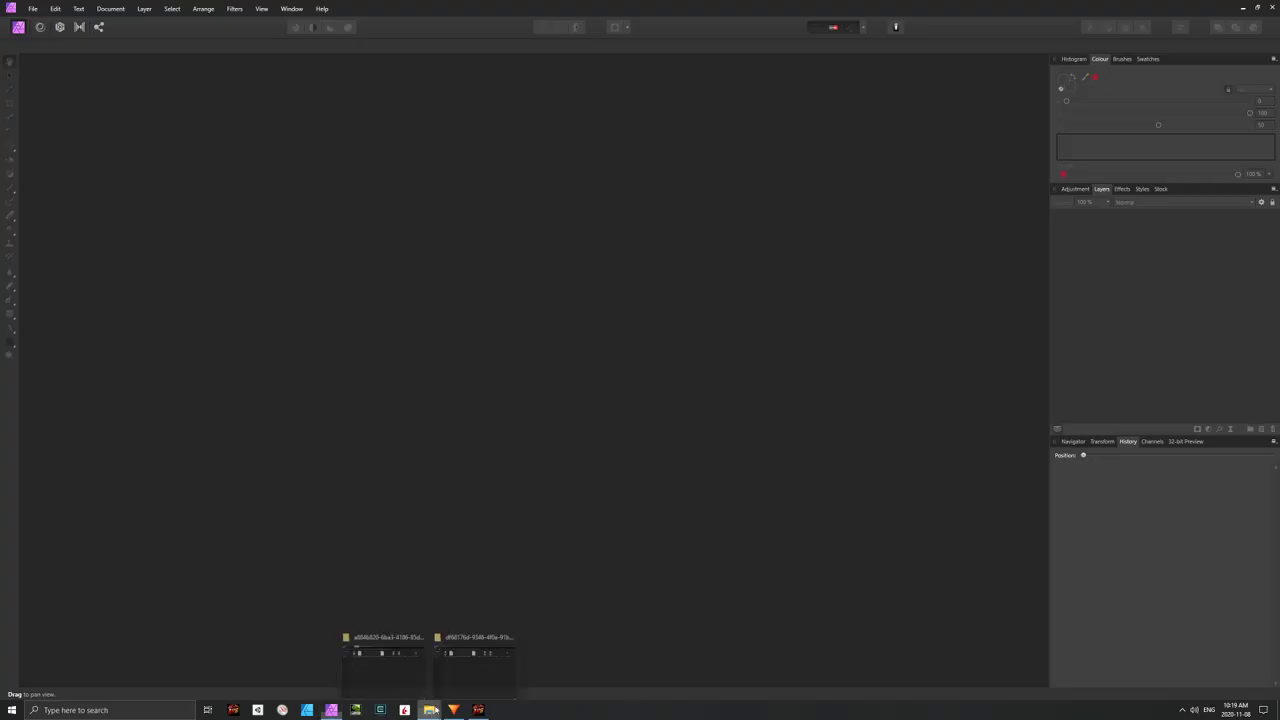
mouse_move(399, 672)
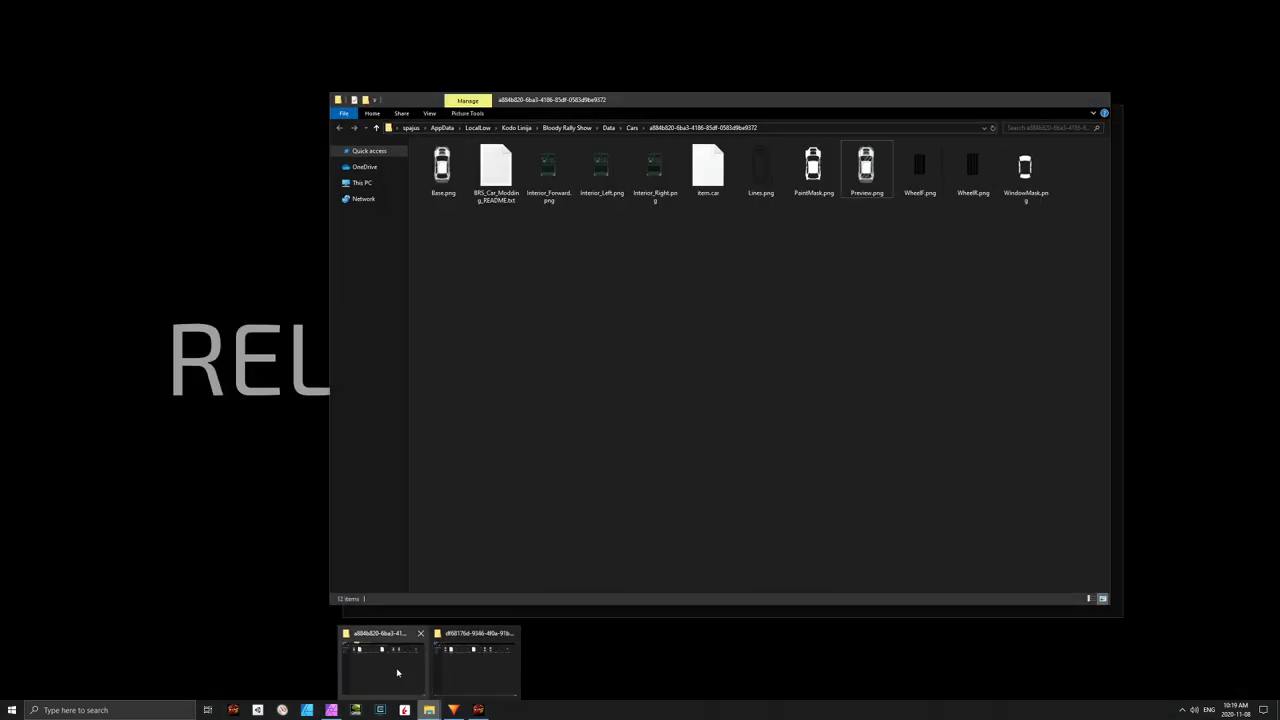
click(476, 662)
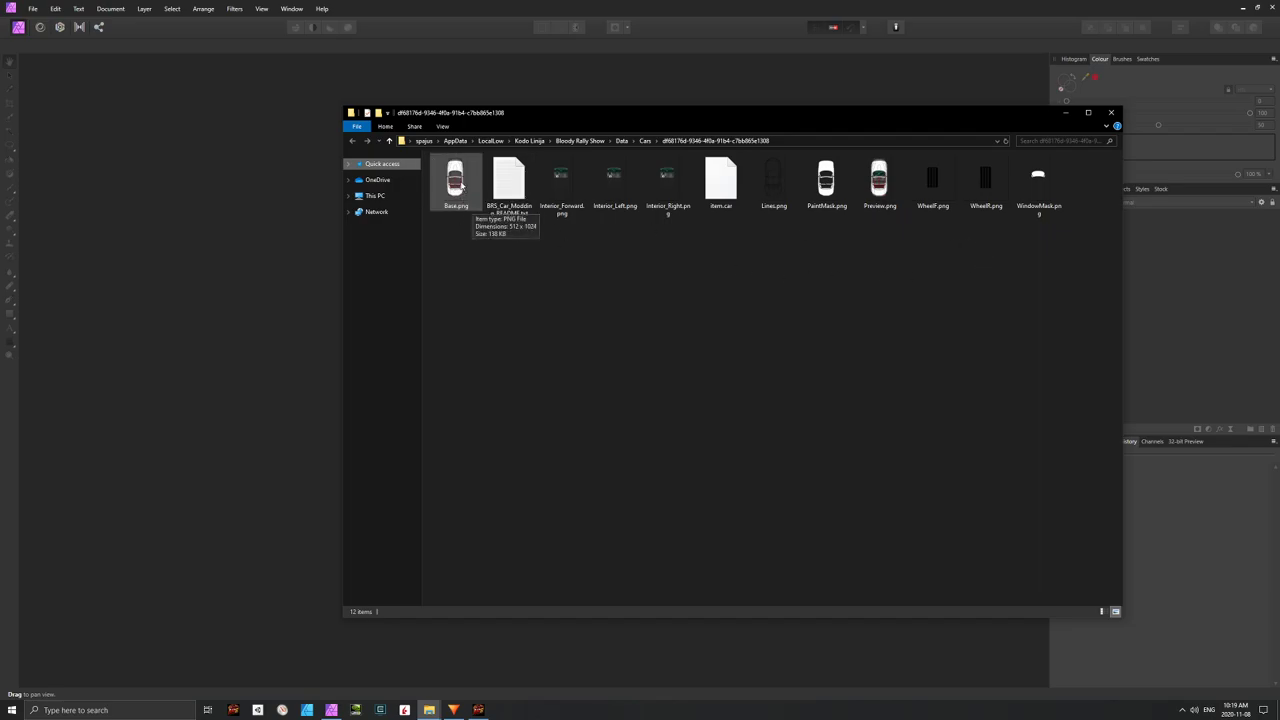
Select all ten car PNG sprites and drag them into Affinity Photo as documents
click(561, 184)
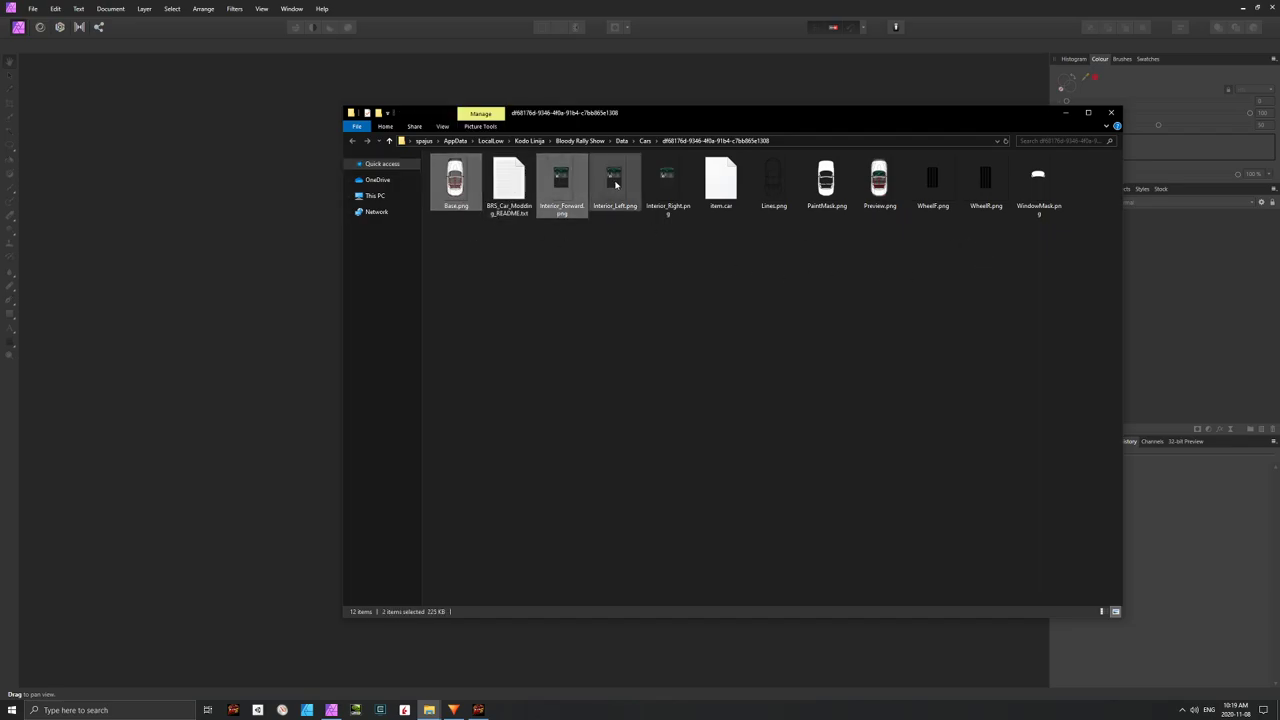
shift+click(667, 184)
ctrl+click(774, 182)
ctrl+click(826, 182)
ctrl+click(879, 182)
ctrl+click(932, 182)
ctrl+click(985, 182)
ctrl+click(1037, 177)
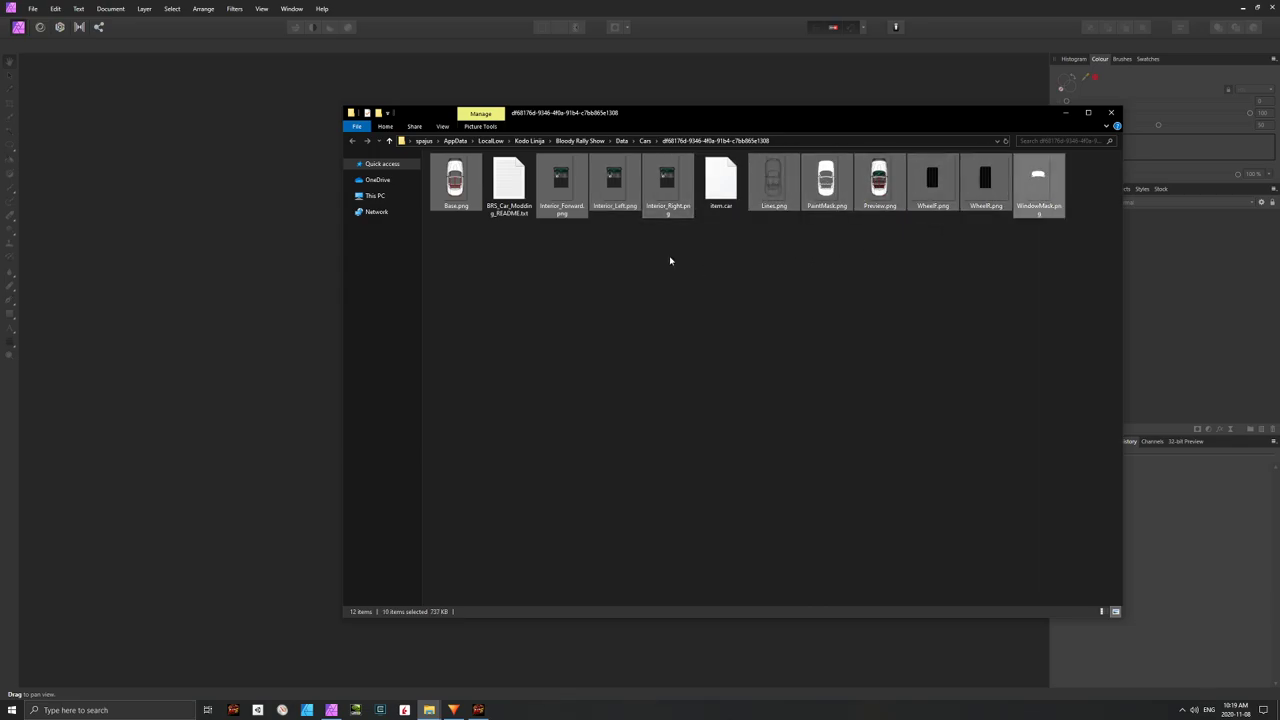
drag(455, 182, 270, 100)
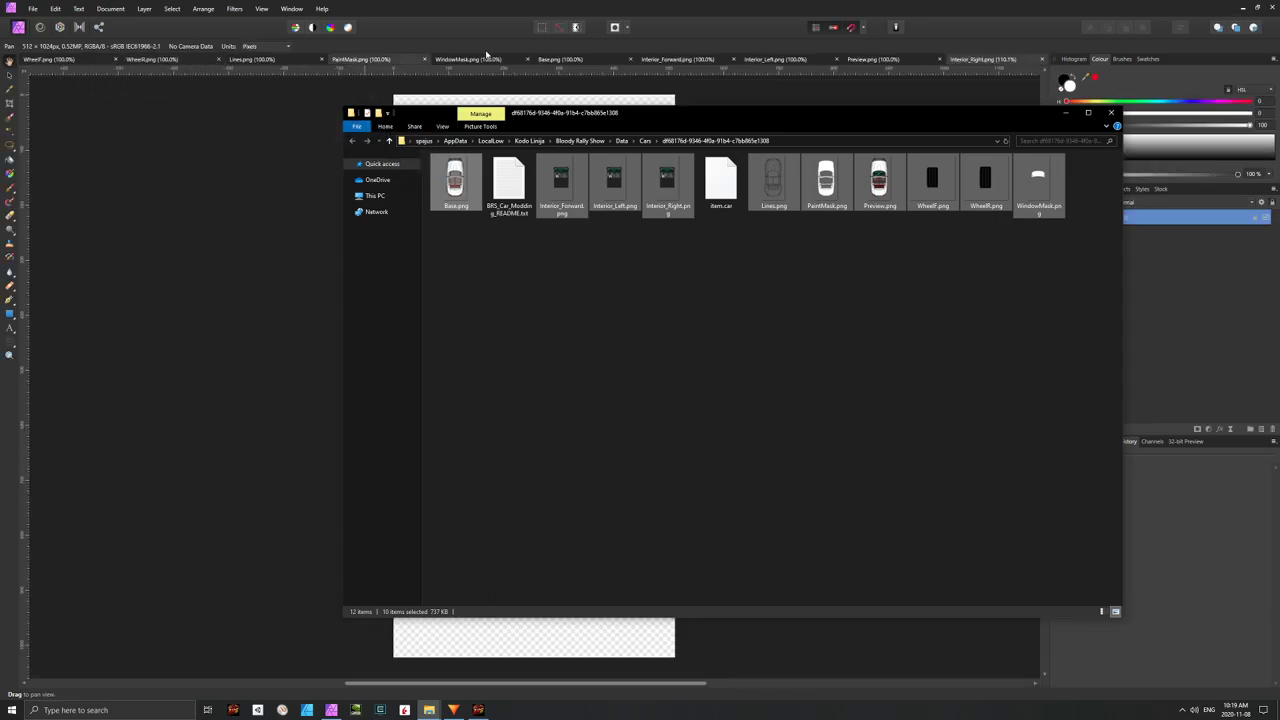
click(581, 8)
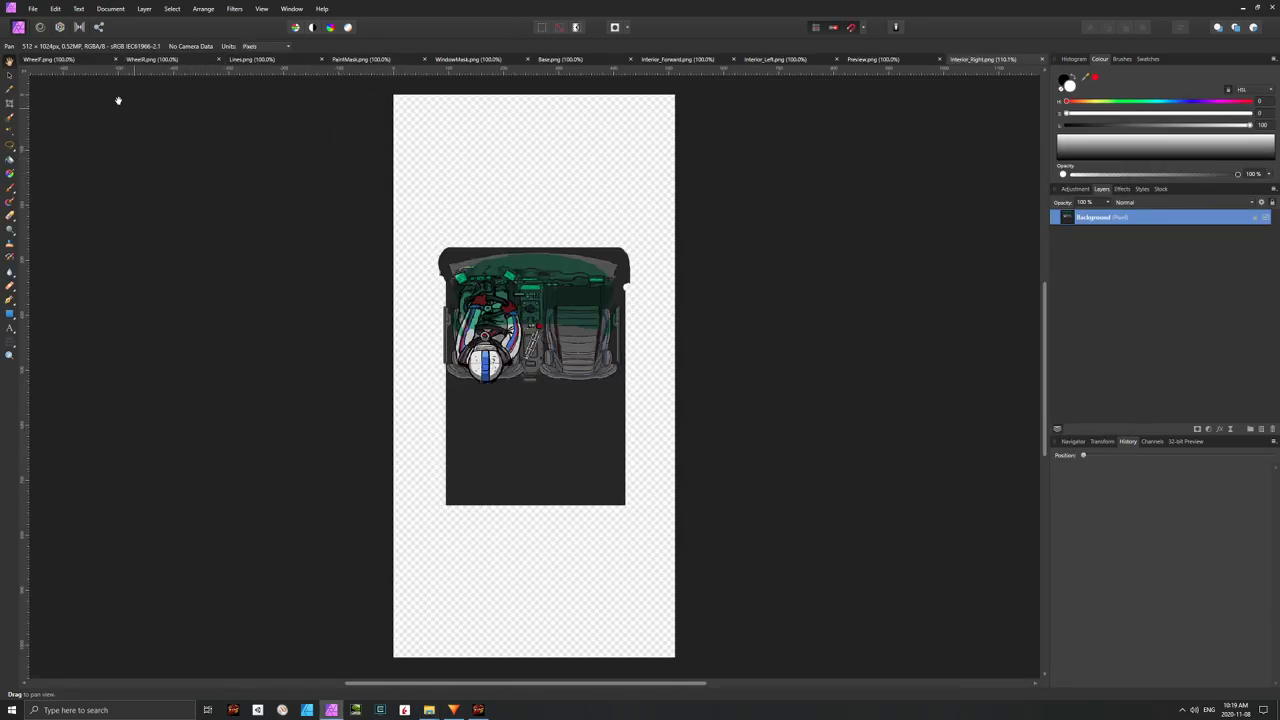
View the WheelF, WheelR, Lines, PaintMask and WindowMask sprites, ending on Base.png
click(74, 62)
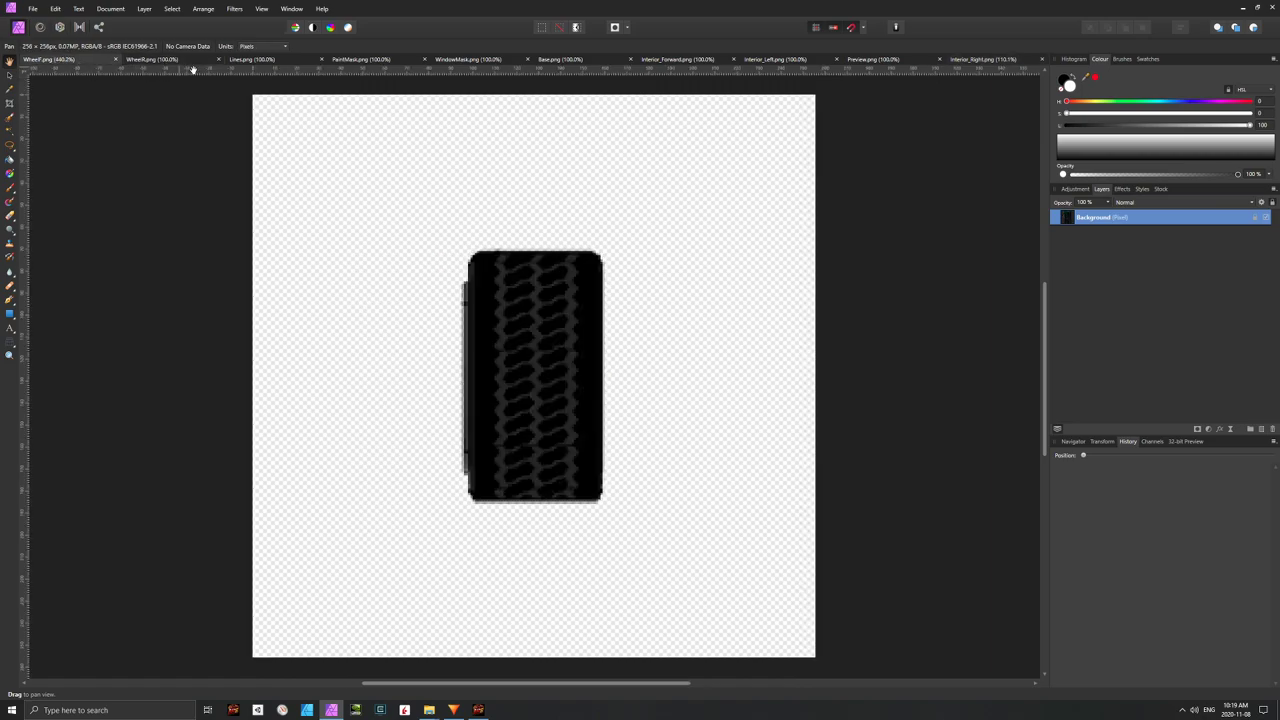
click(145, 61)
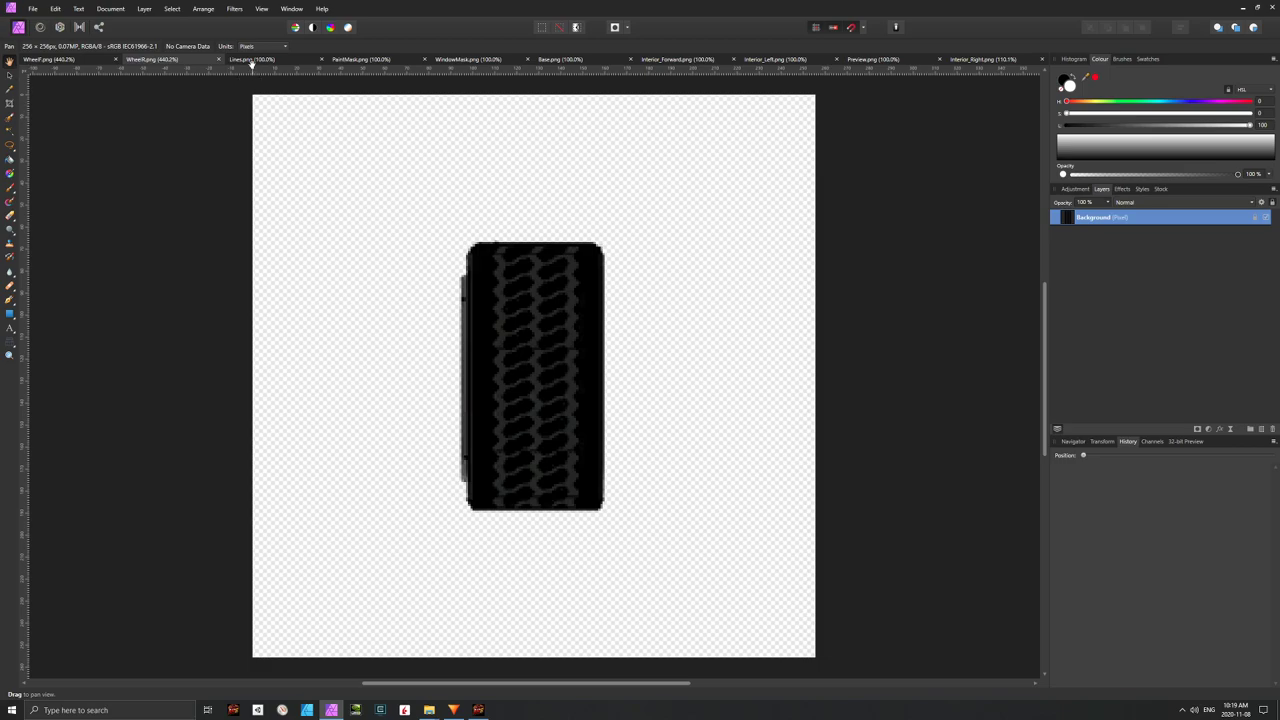
click(252, 61)
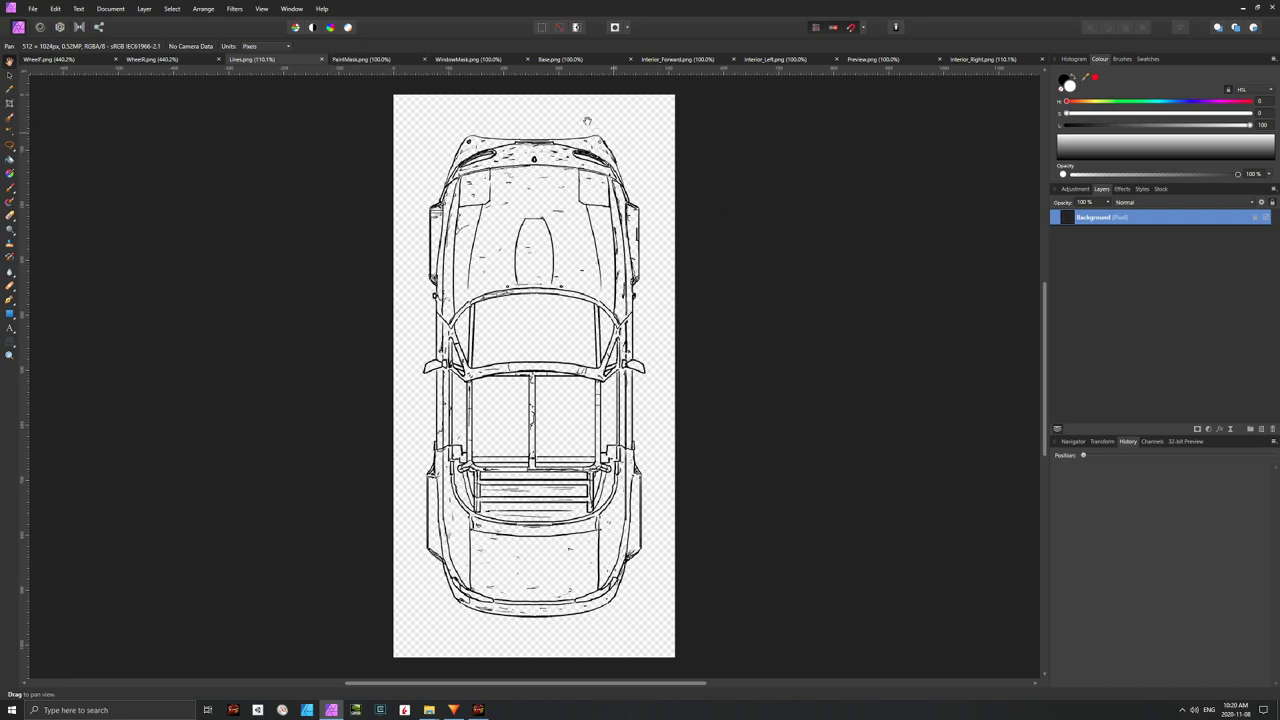
click(352, 61)
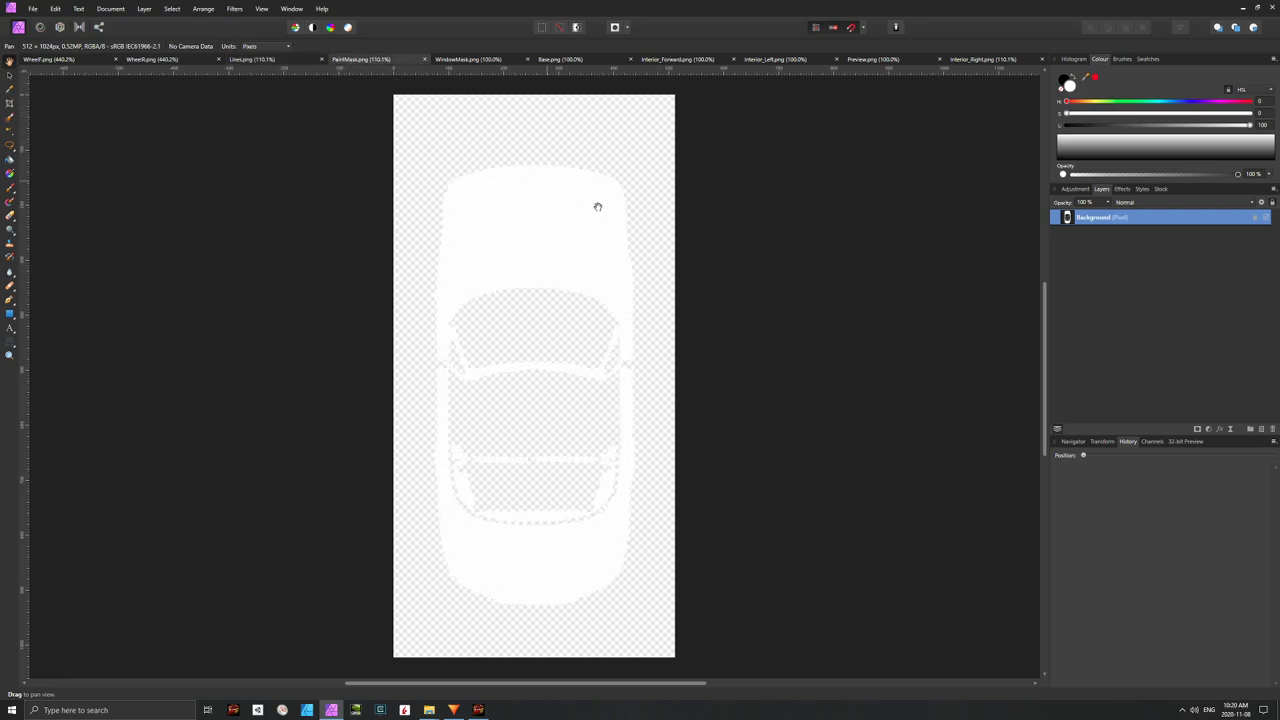
click(484, 63)
click(546, 63)
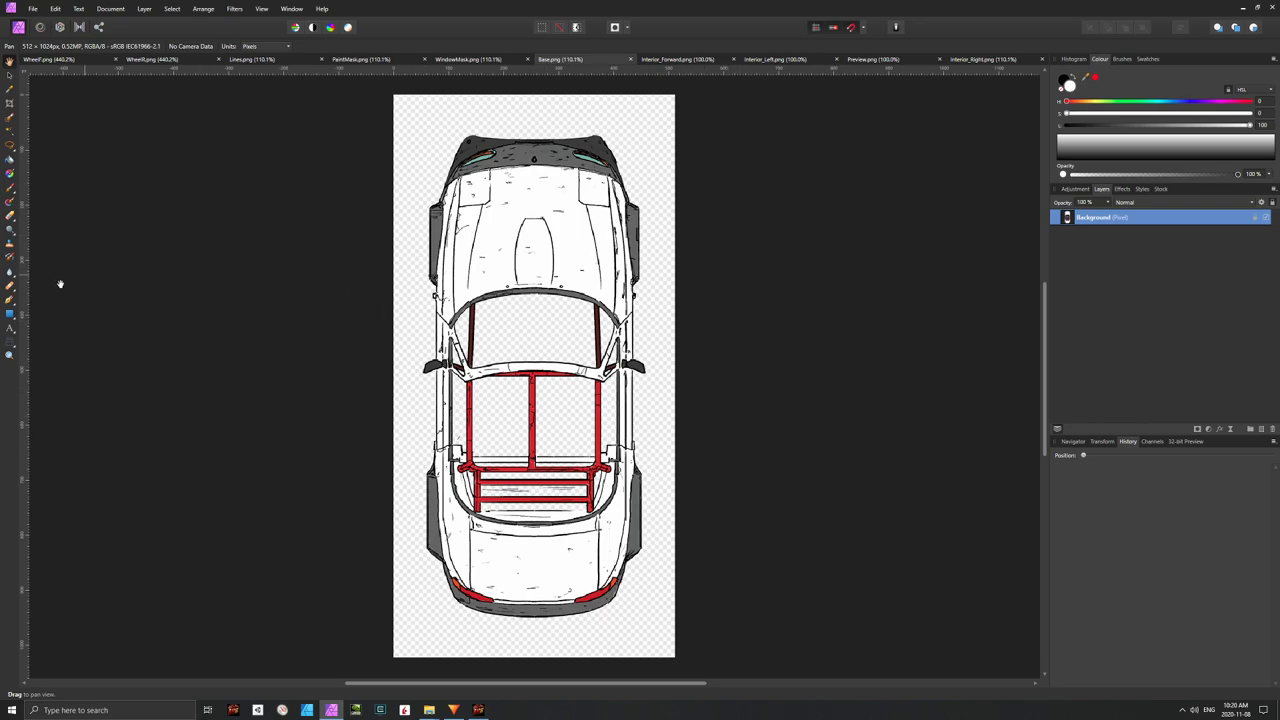
Draw a white triangle at the car's front-left corner and tilt it outward as a horn
click(9, 315)
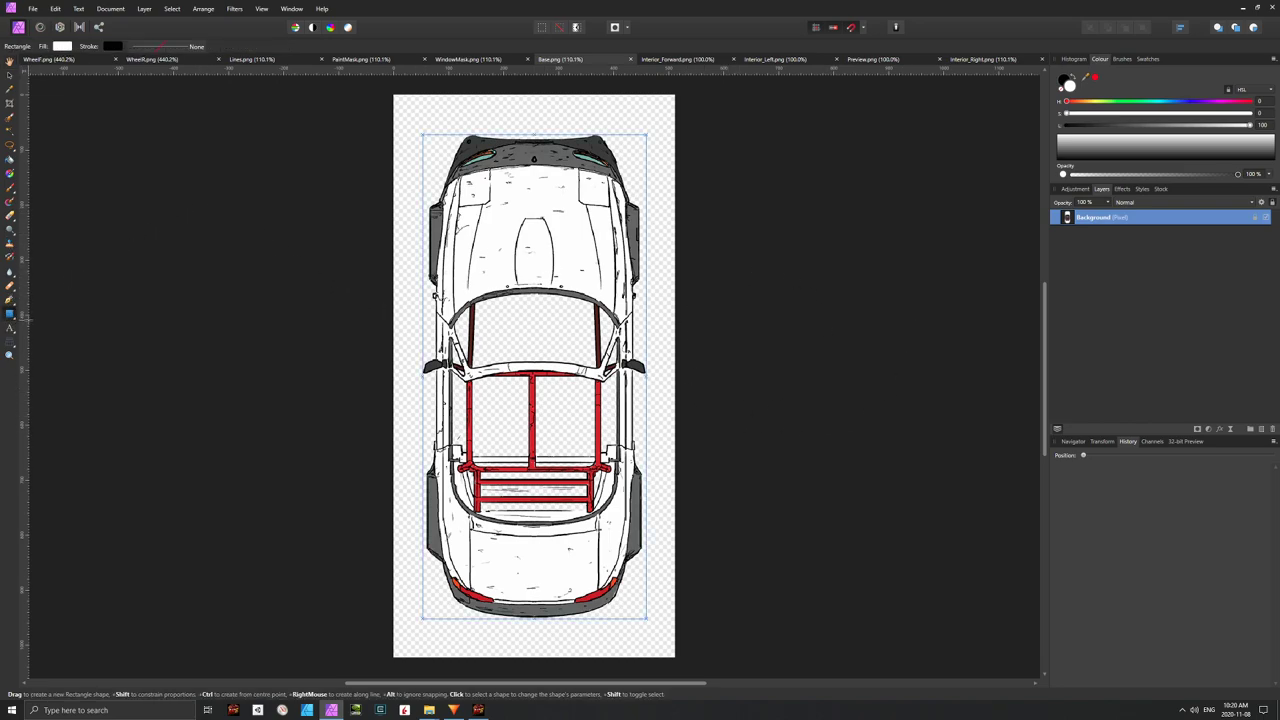
click(9, 318)
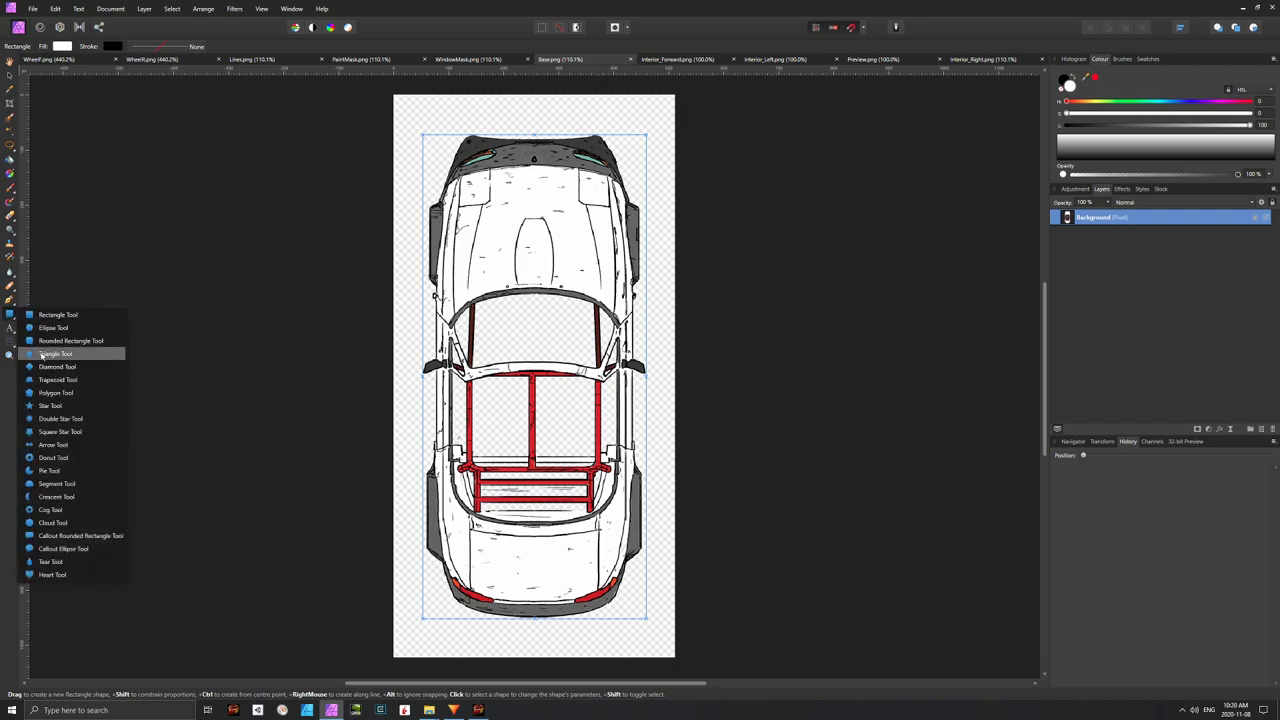
click(40, 358)
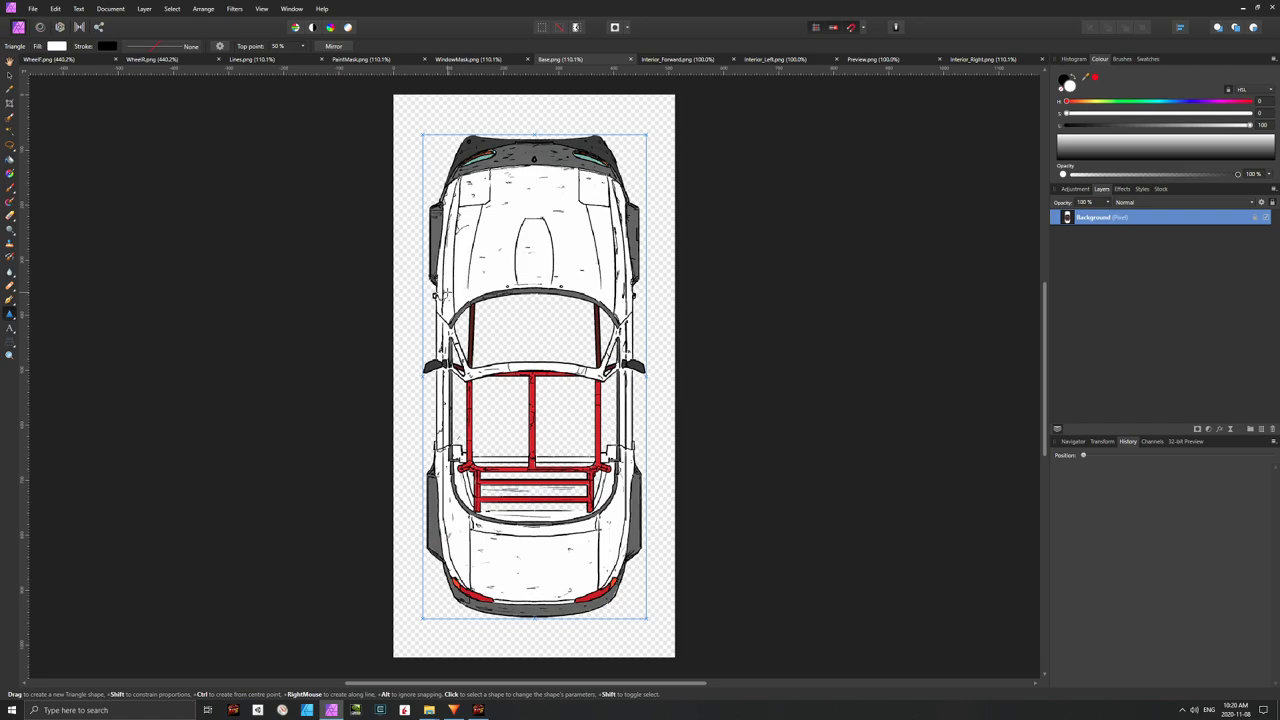
drag(405, 190, 390, 108)
click(10, 76)
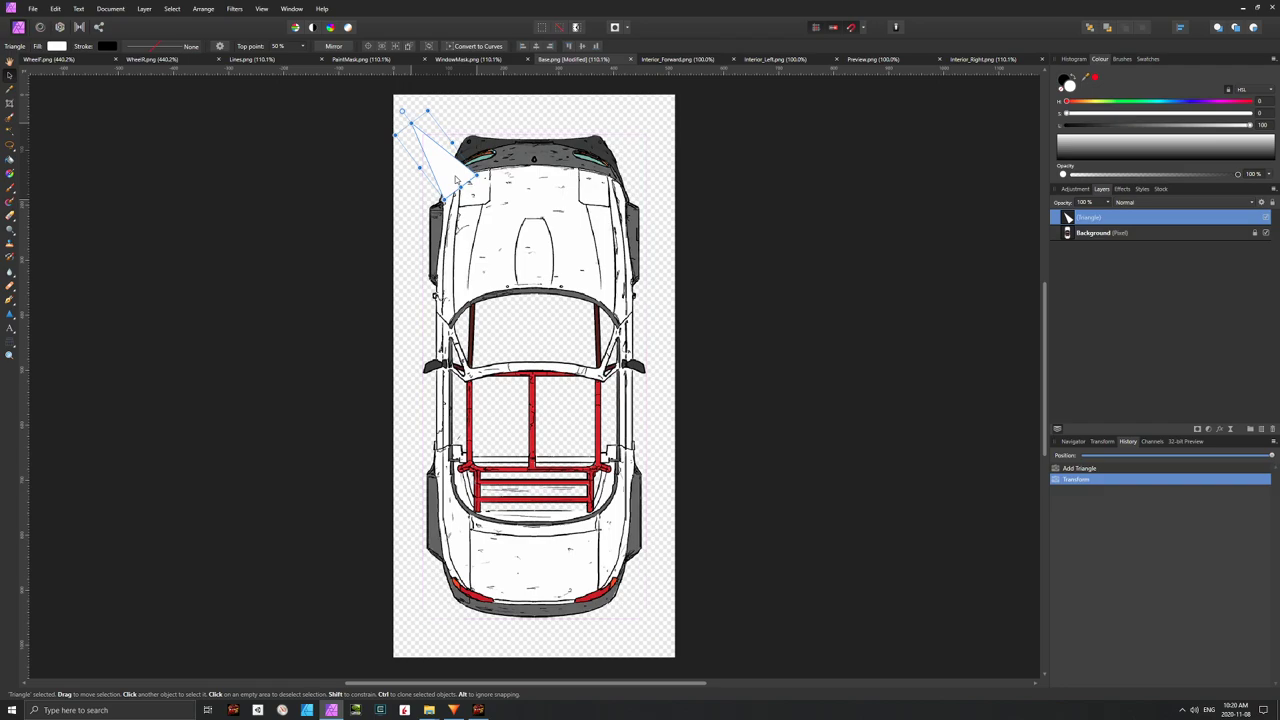
click(455, 178)
Paste a copy as the mirrored right-side horn and select both triangle layers
key(ctrl+v)
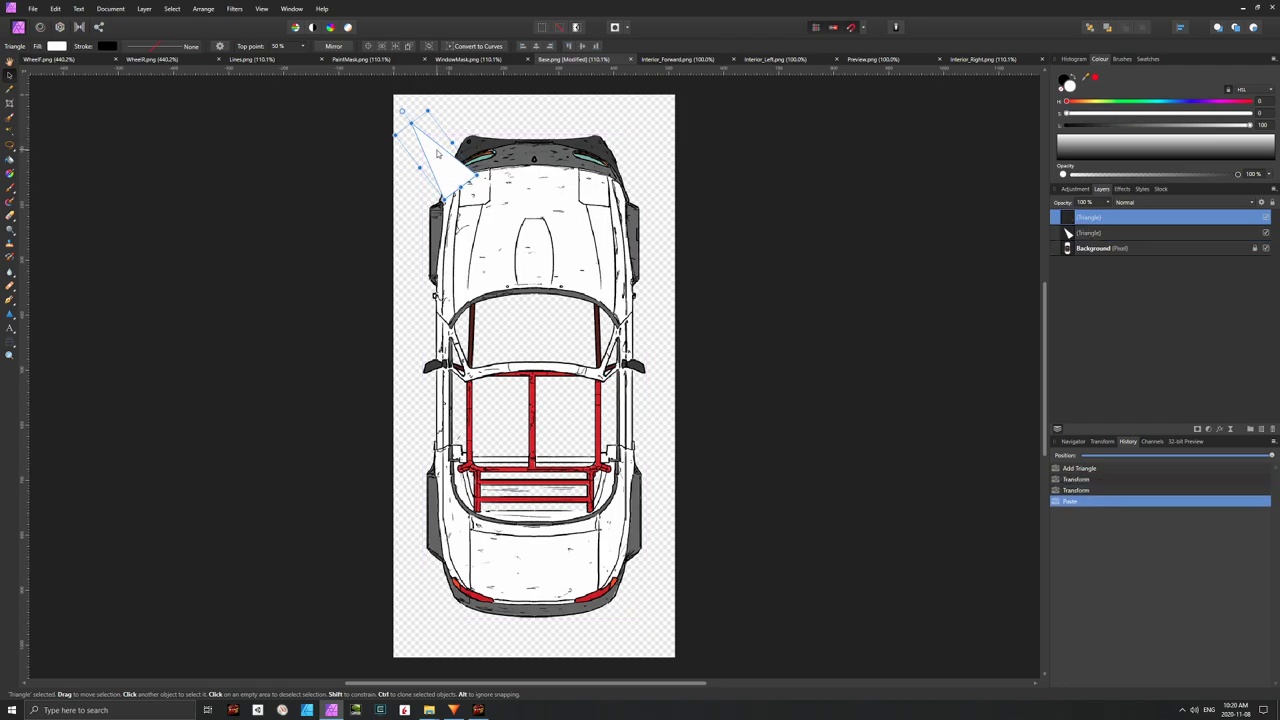
drag(401, 109, 626, 179)
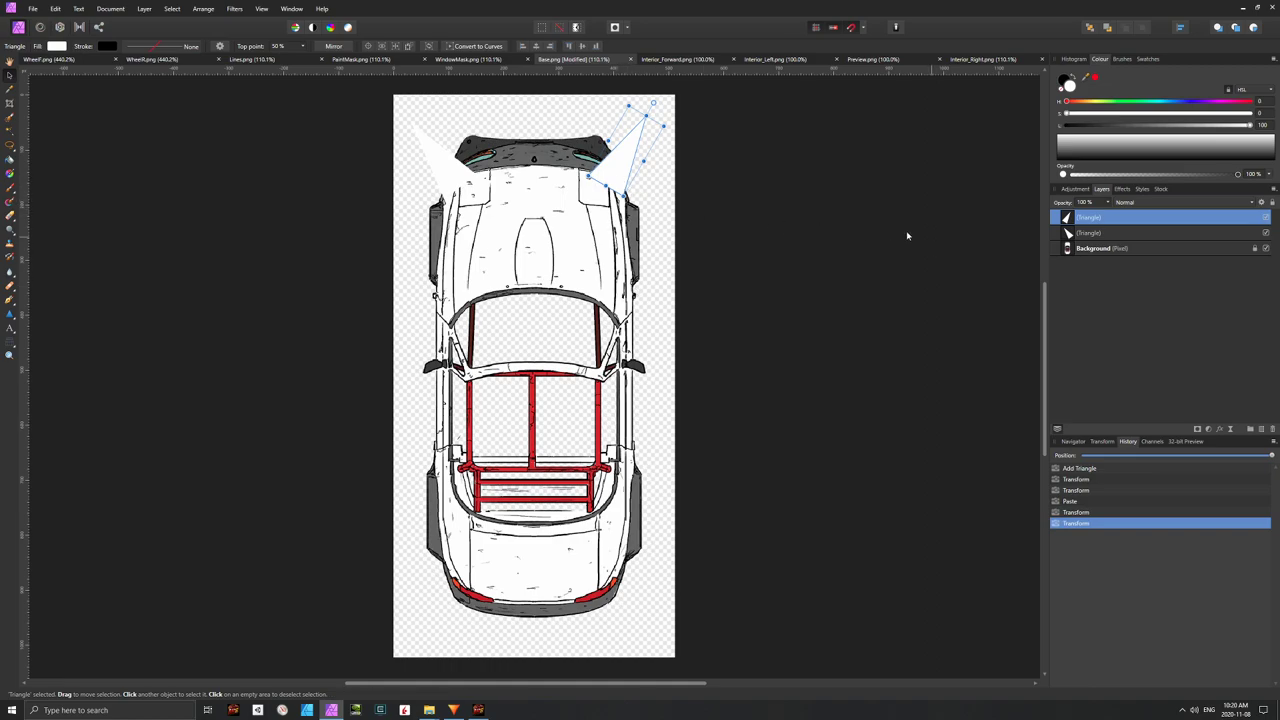
shift+click(1126, 240)
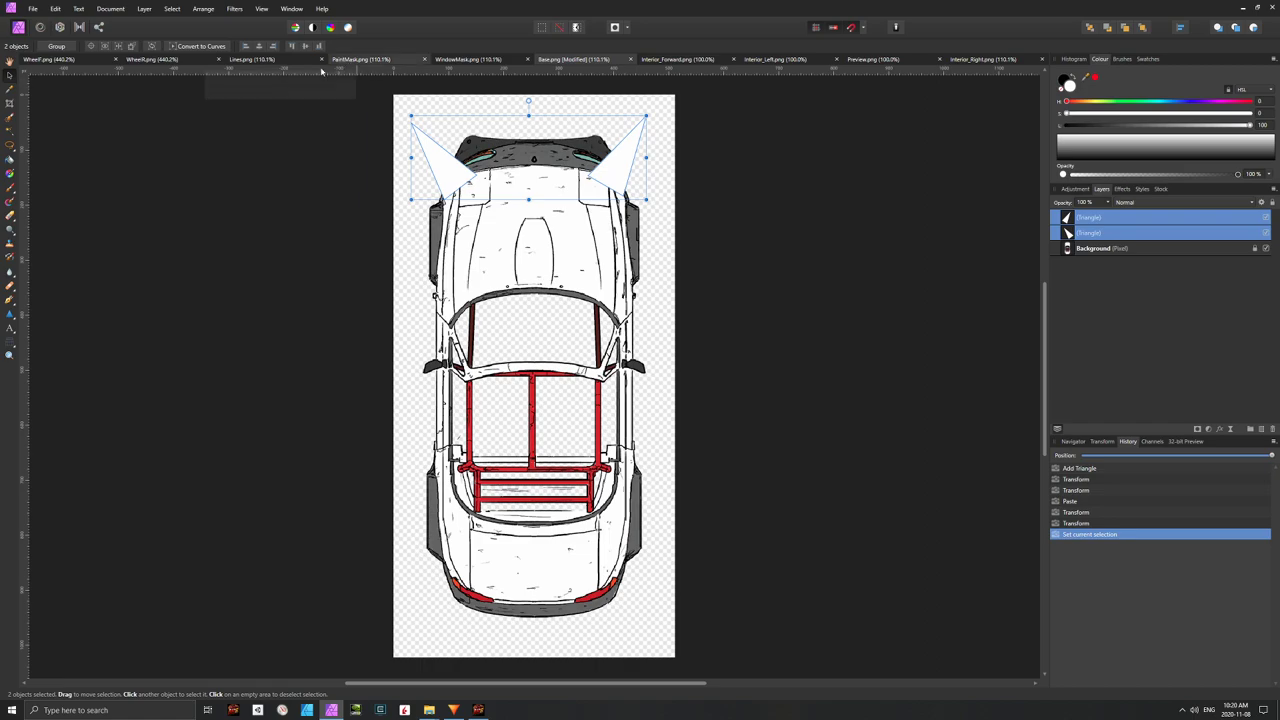
Paste both horn triangles into Lines.png at the outline's front corners
click(140, 60)
click(251, 60)
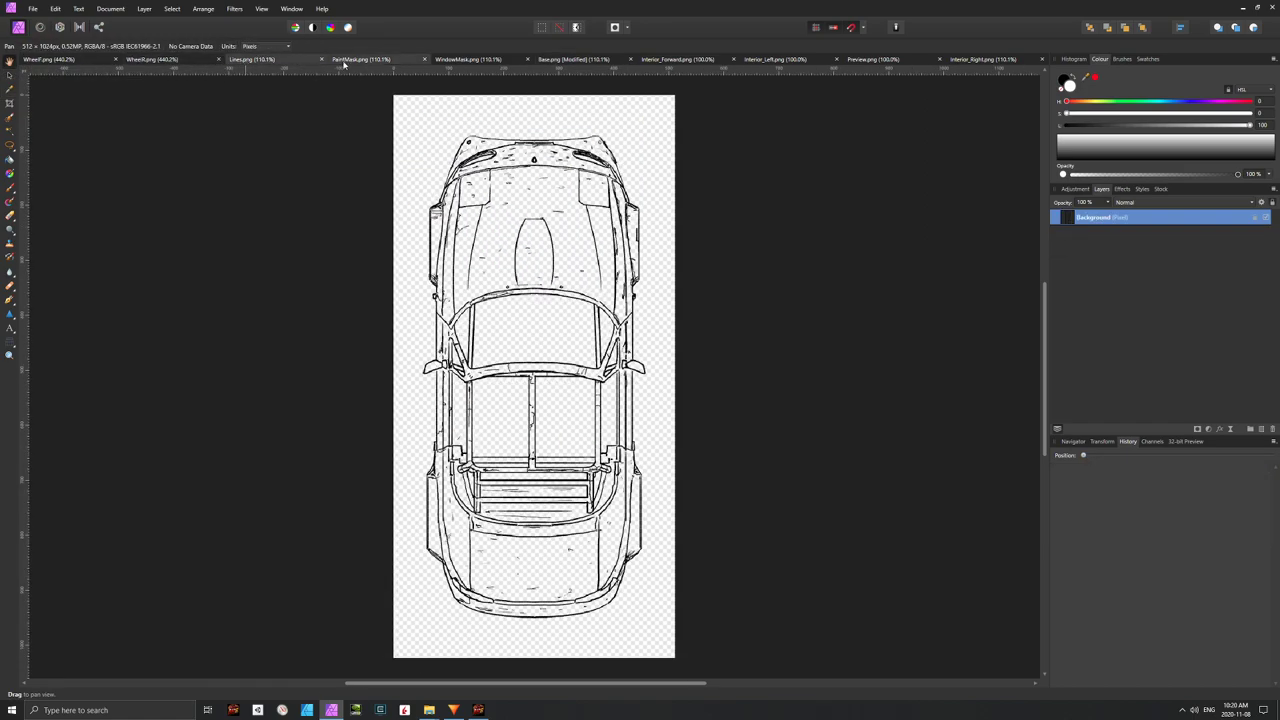
key(ctrl+v)
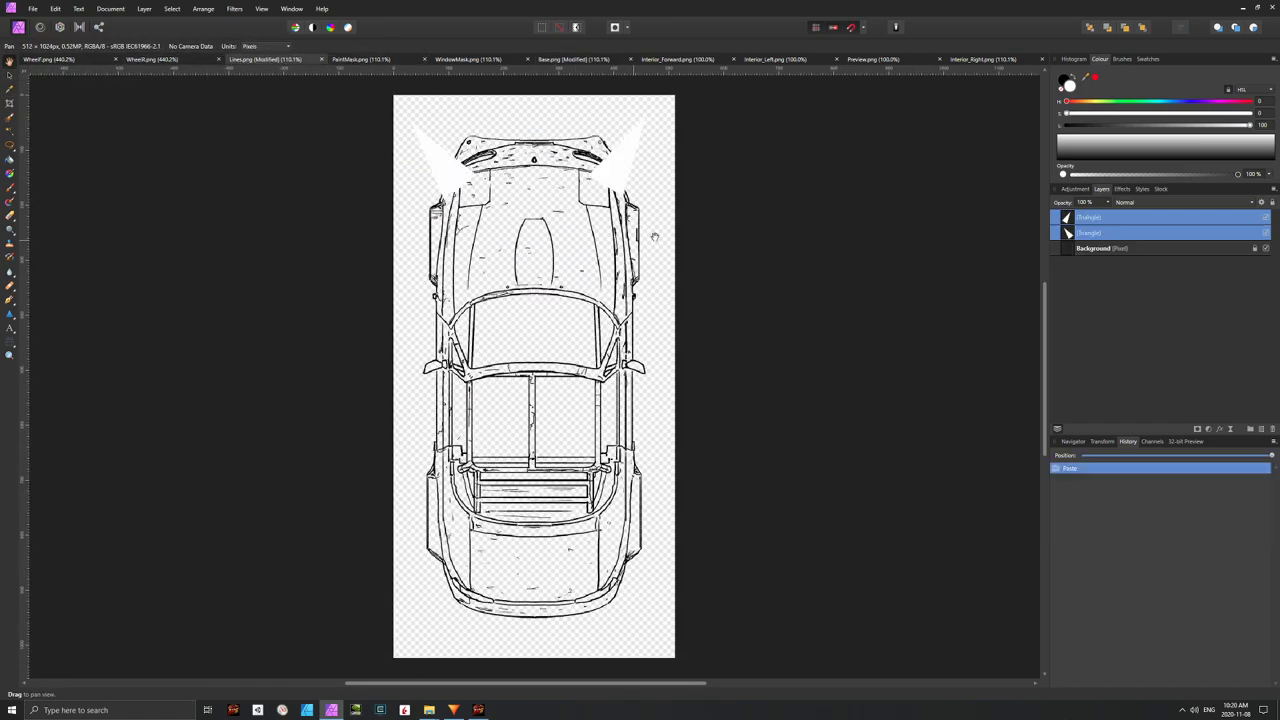
scroll(597, 178, up, 3)
scroll(597, 178, down, 3)
click(12, 187)
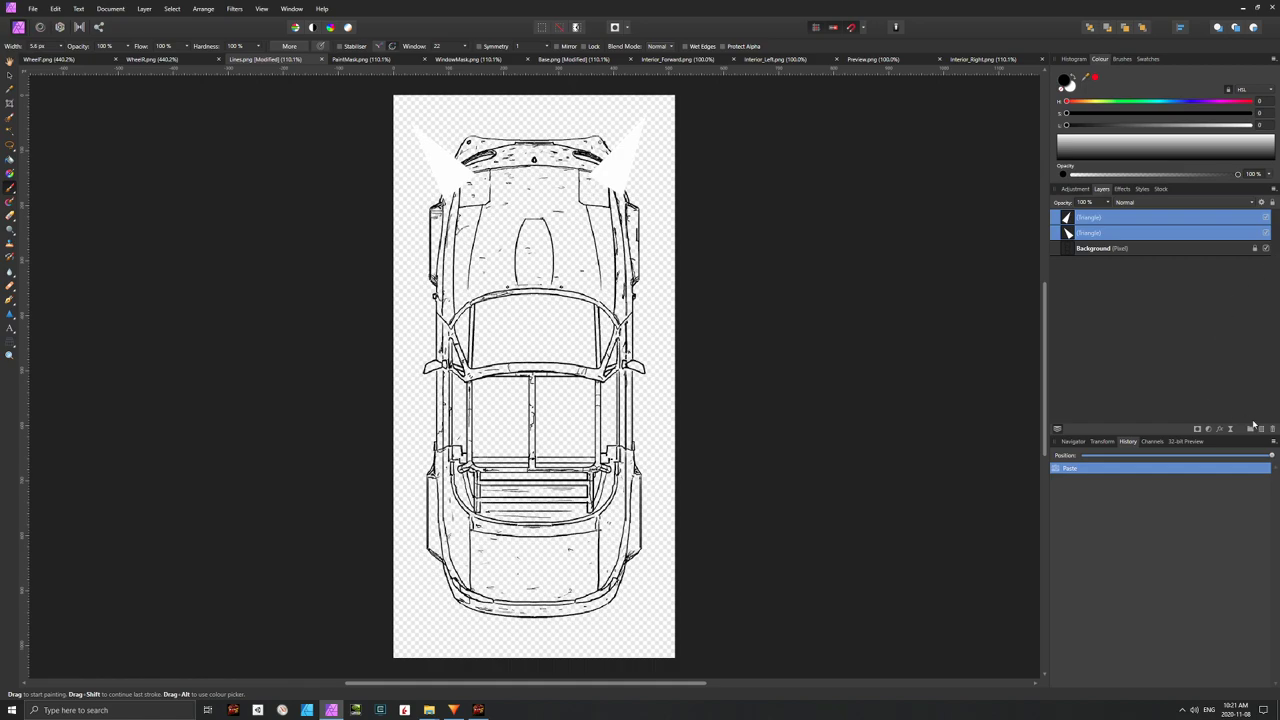
On a new pixel layer, paint black outlines along both horns' edges
click(1260, 429)
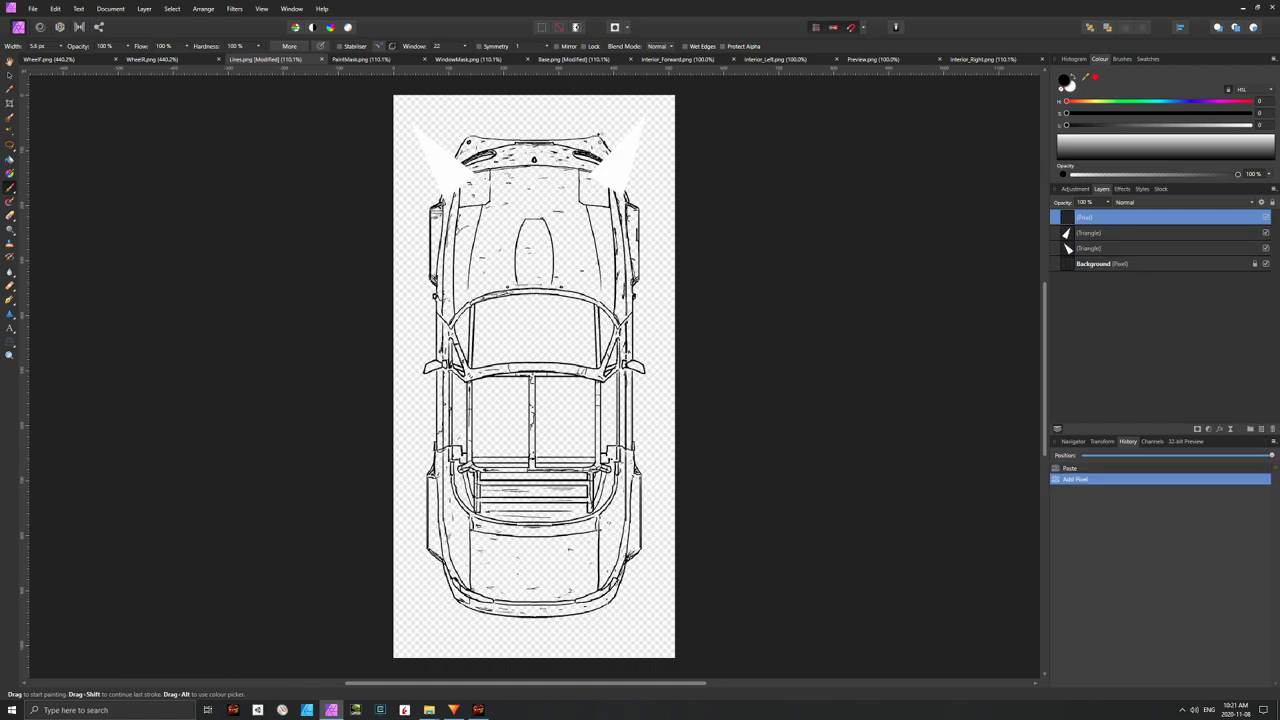
drag(600, 164, 636, 118)
mouse_move(604, 160)
mouse_down()
mouse_move(645, 112)
mouse_move(626, 203)
mouse_up()
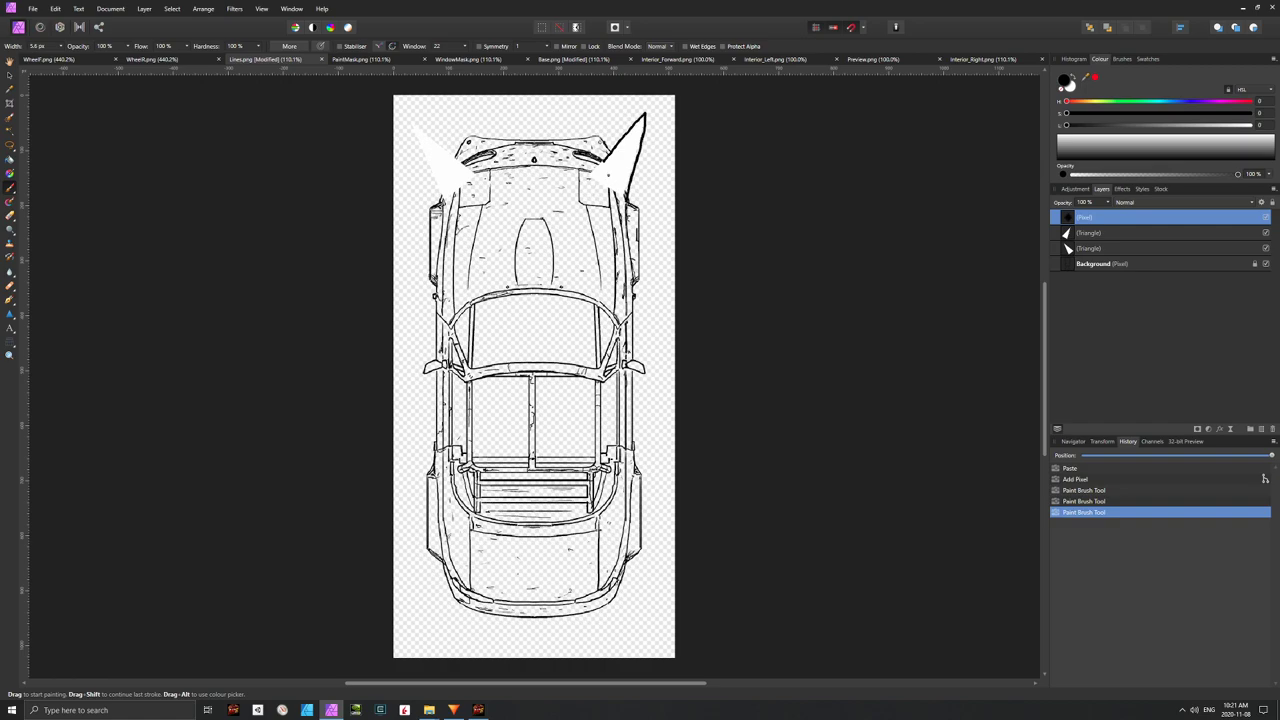
drag(409, 122, 442, 196)
drag(410, 122, 462, 168)
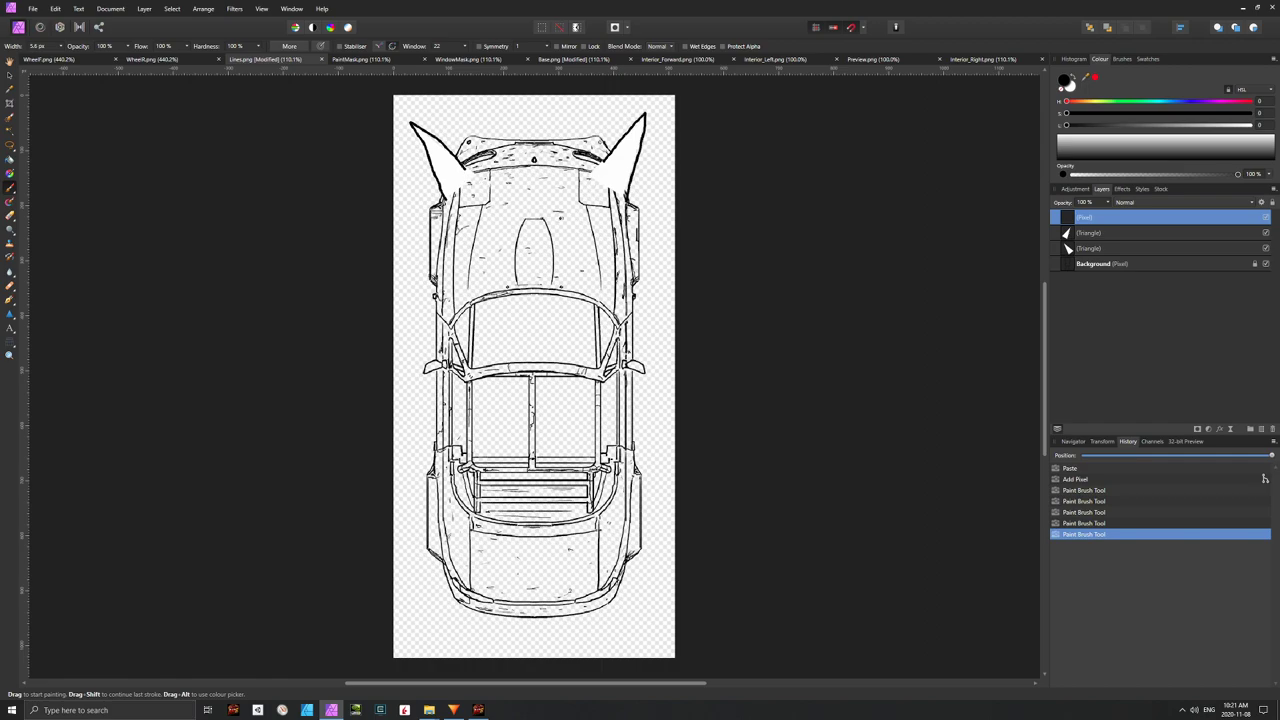
Delete both white triangle layers from Lines.png, leaving only the outlines
click(1135, 236)
shift+click(1200, 249)
key(Delete)
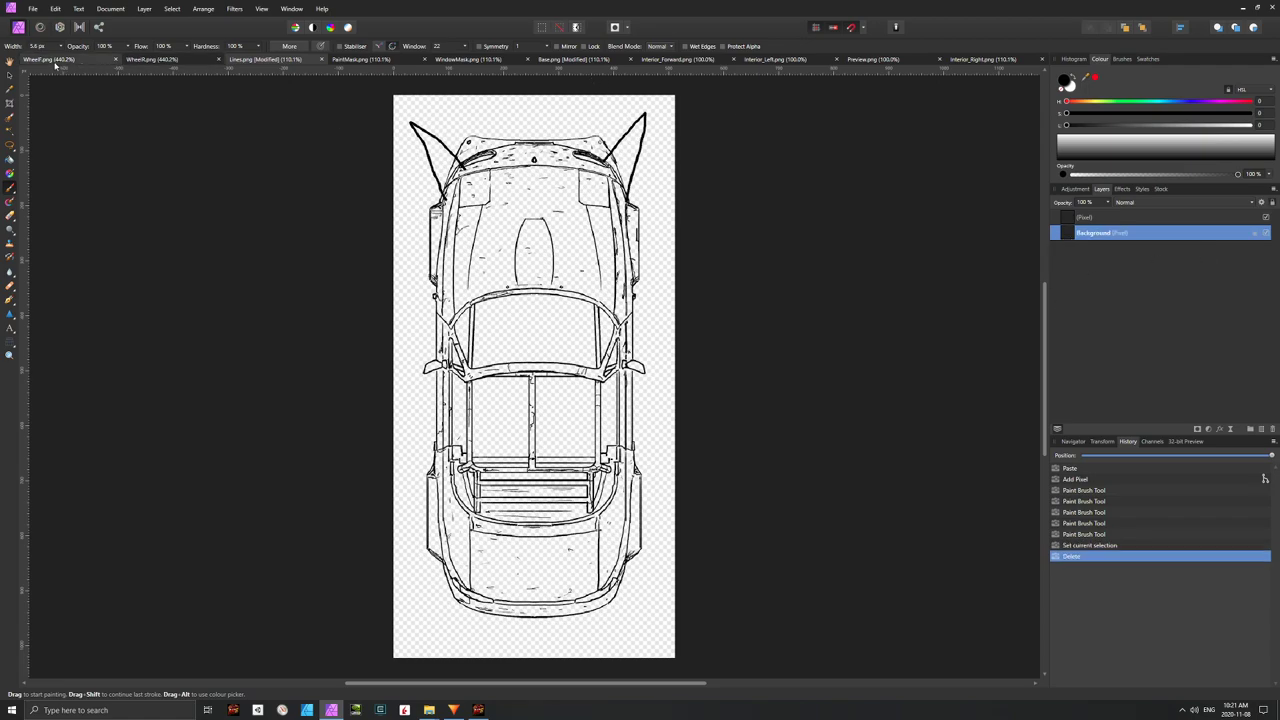
Copy both triangle layers from Base.png and paste them into PaintMask.png
click(366, 60)
click(489, 61)
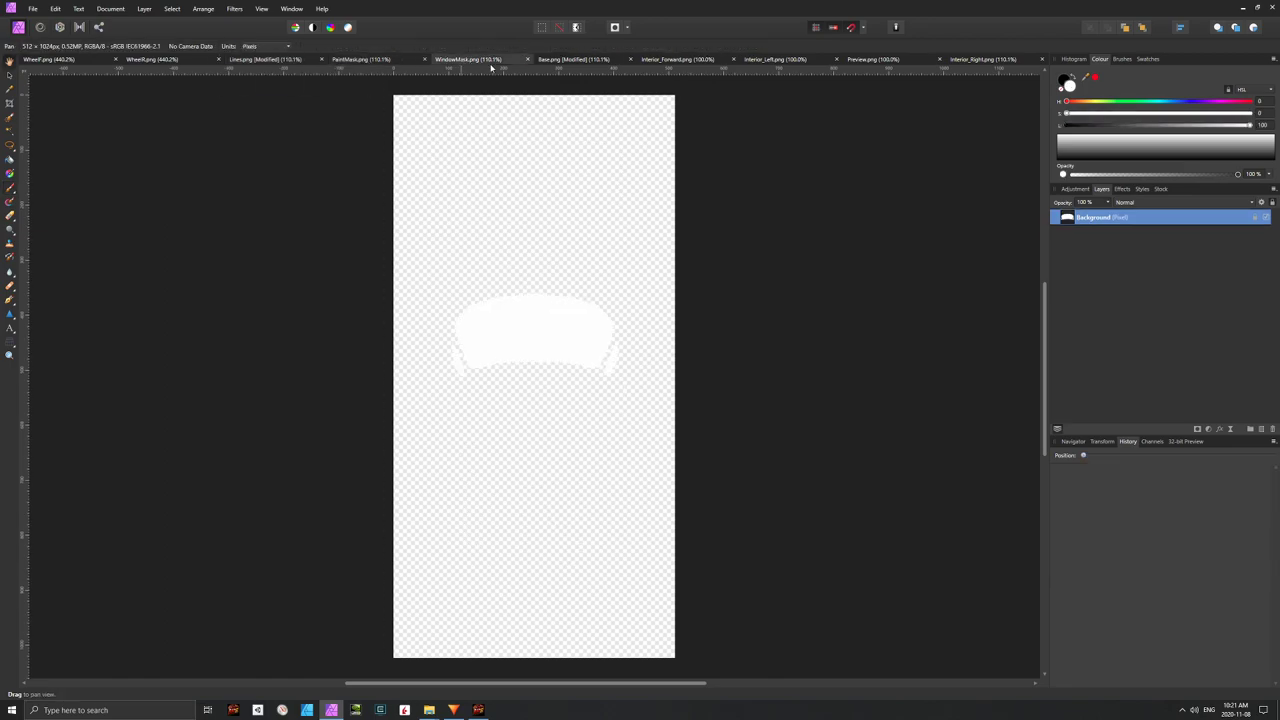
click(560, 60)
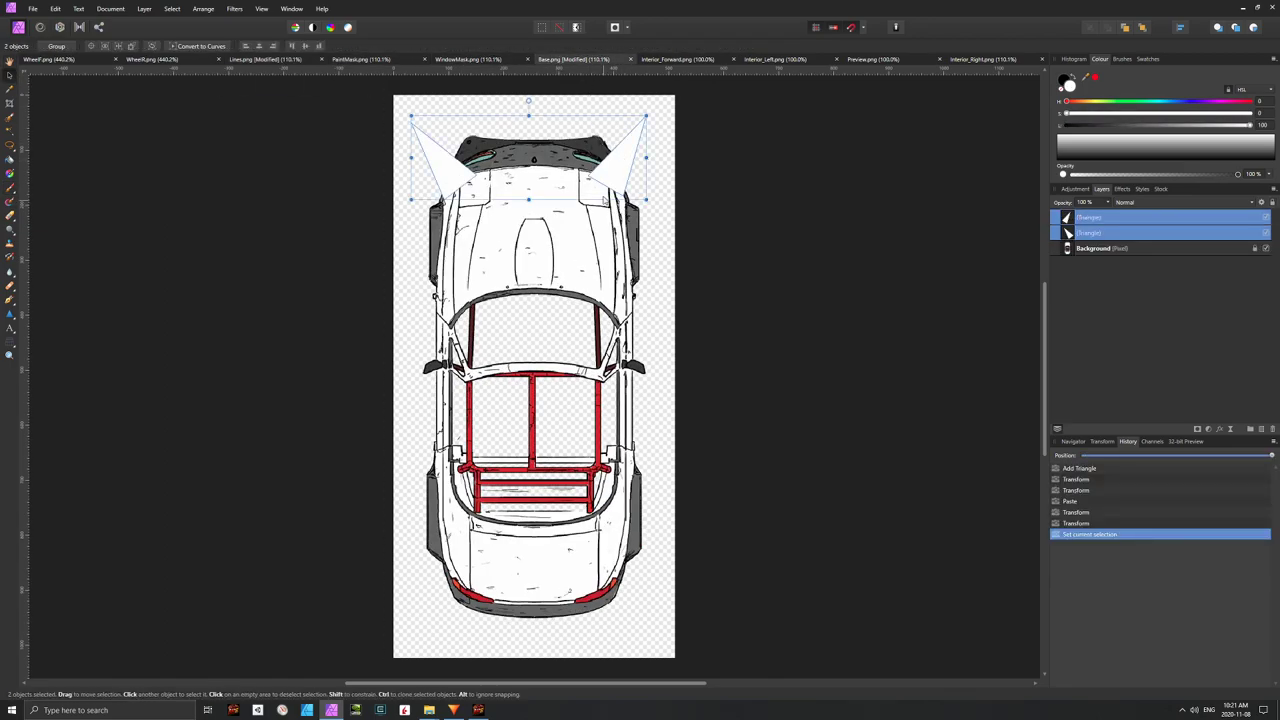
click(1098, 249)
click(1100, 218)
shift+click(1100, 233)
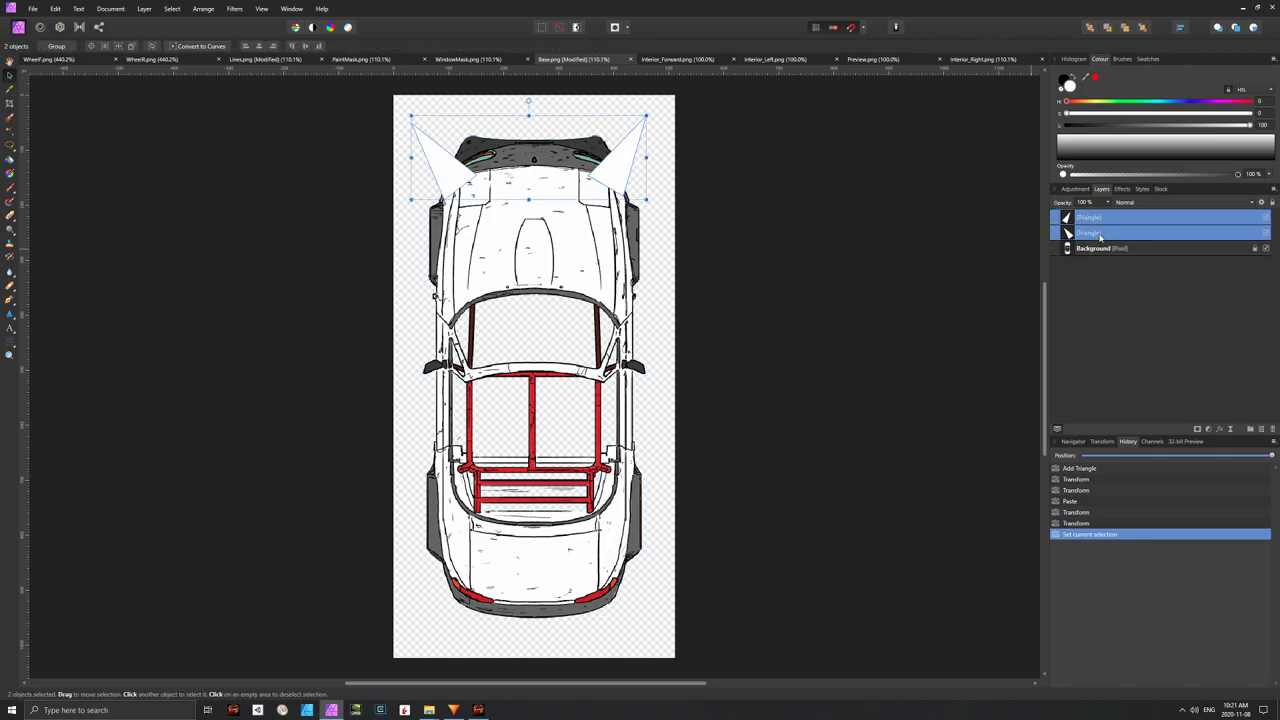
click(360, 59)
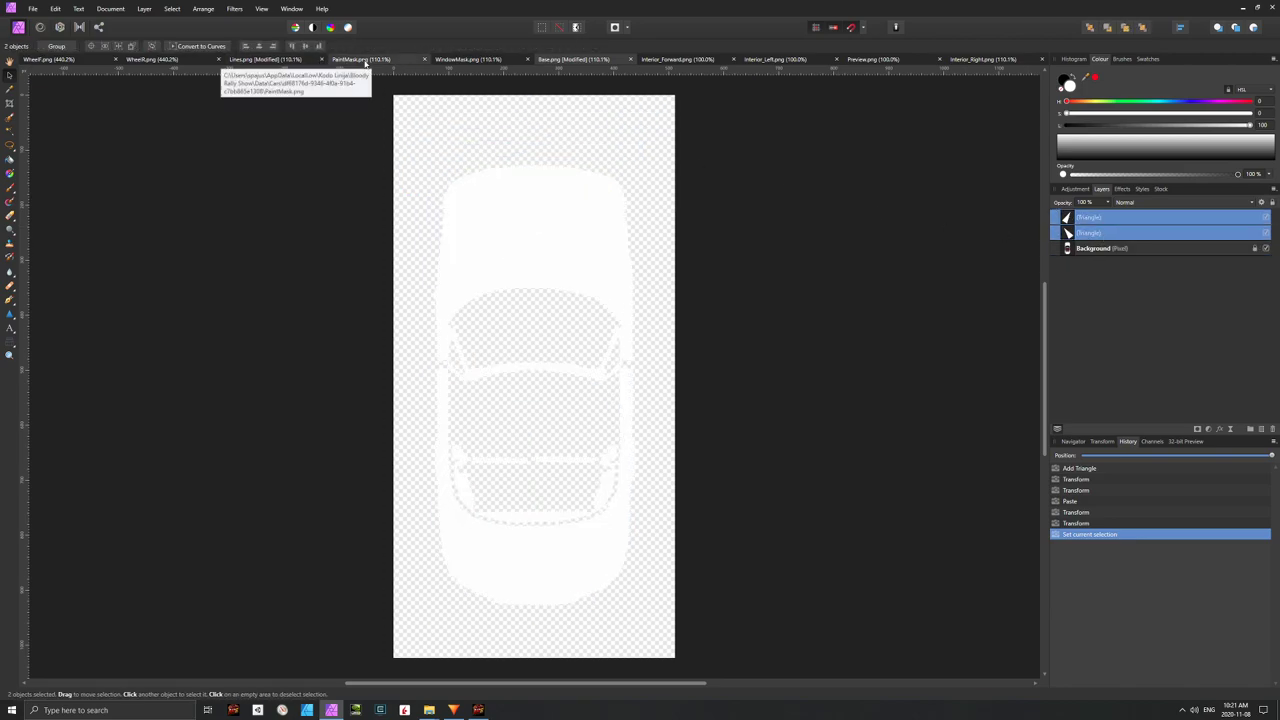
key(ctrl+v)
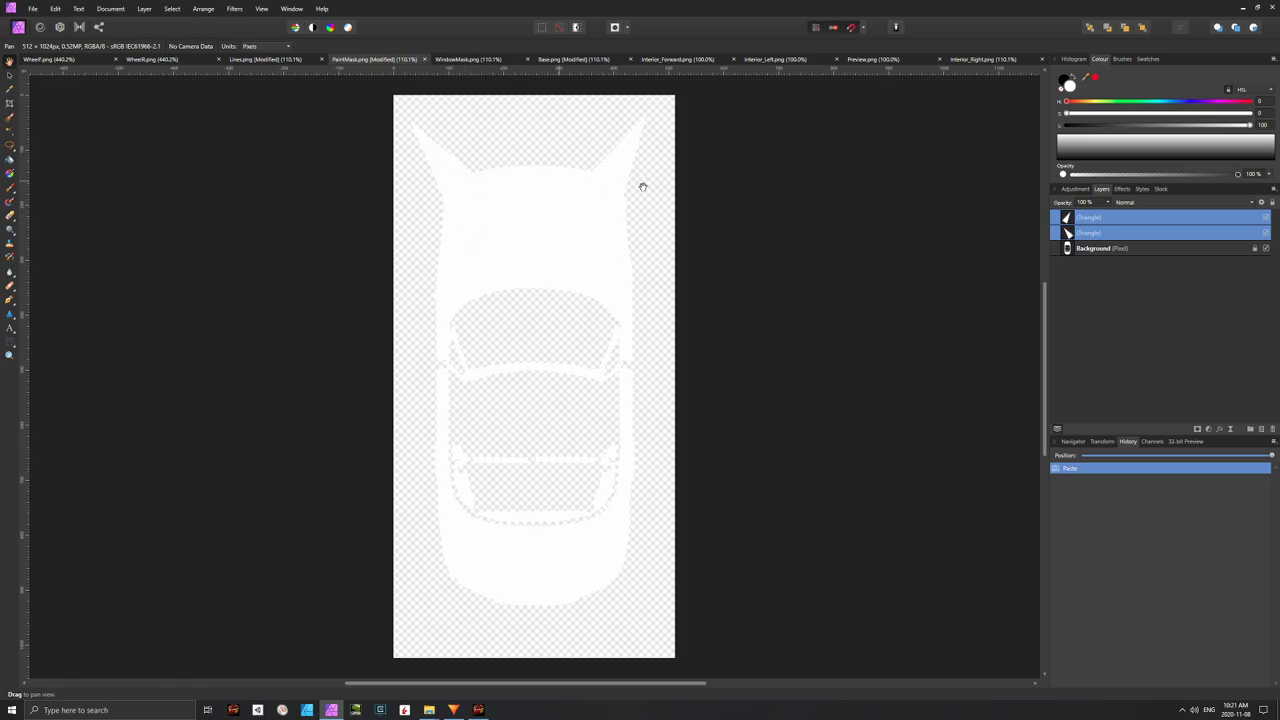